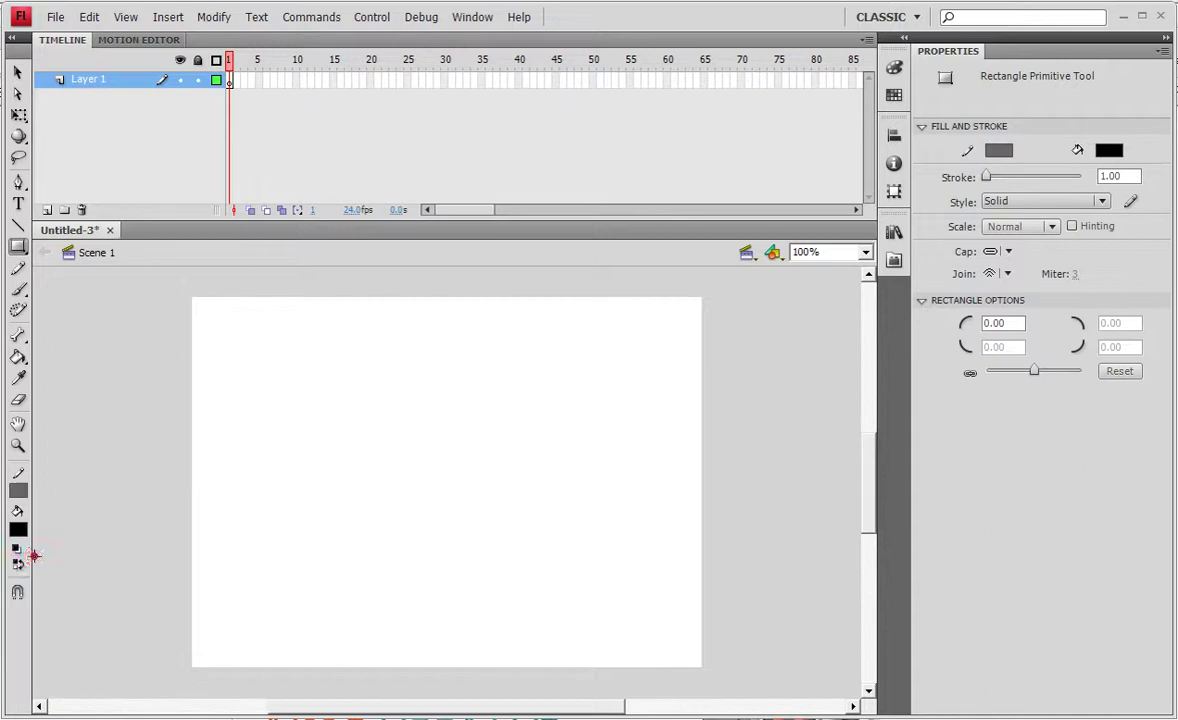
Draw a primitive rectangle about 399 by 256 px on the stage with no fill colour.
left_click(297, 549)
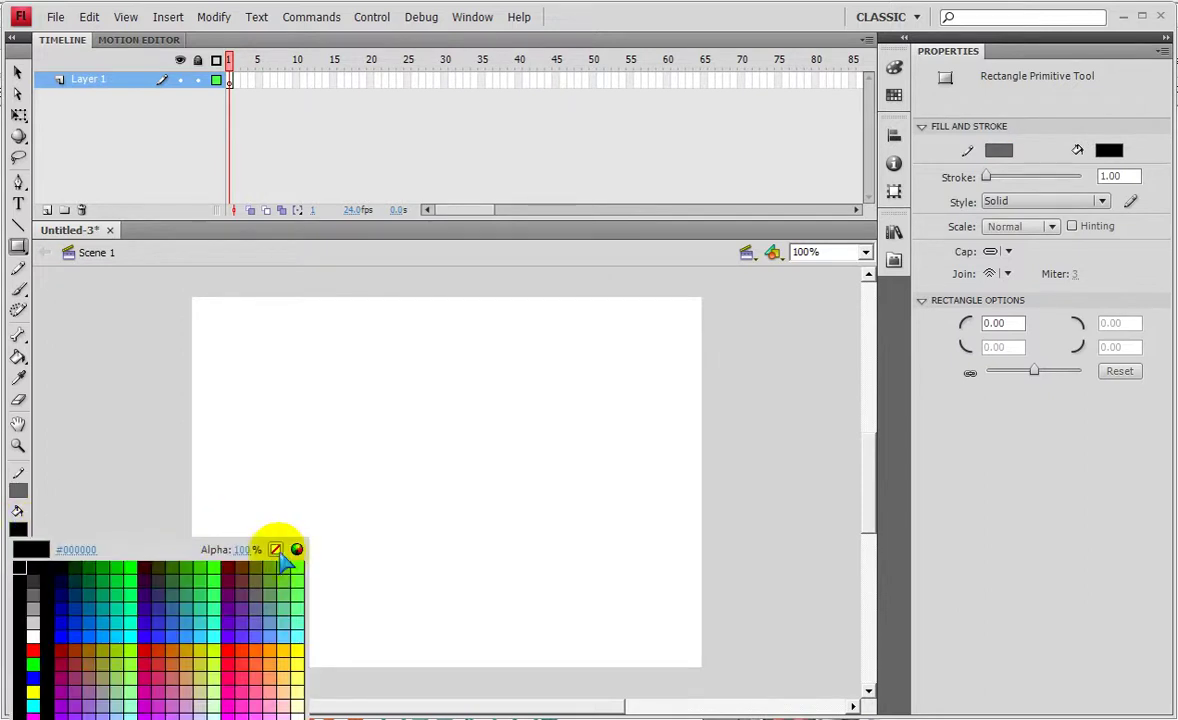
left_click(276, 549)
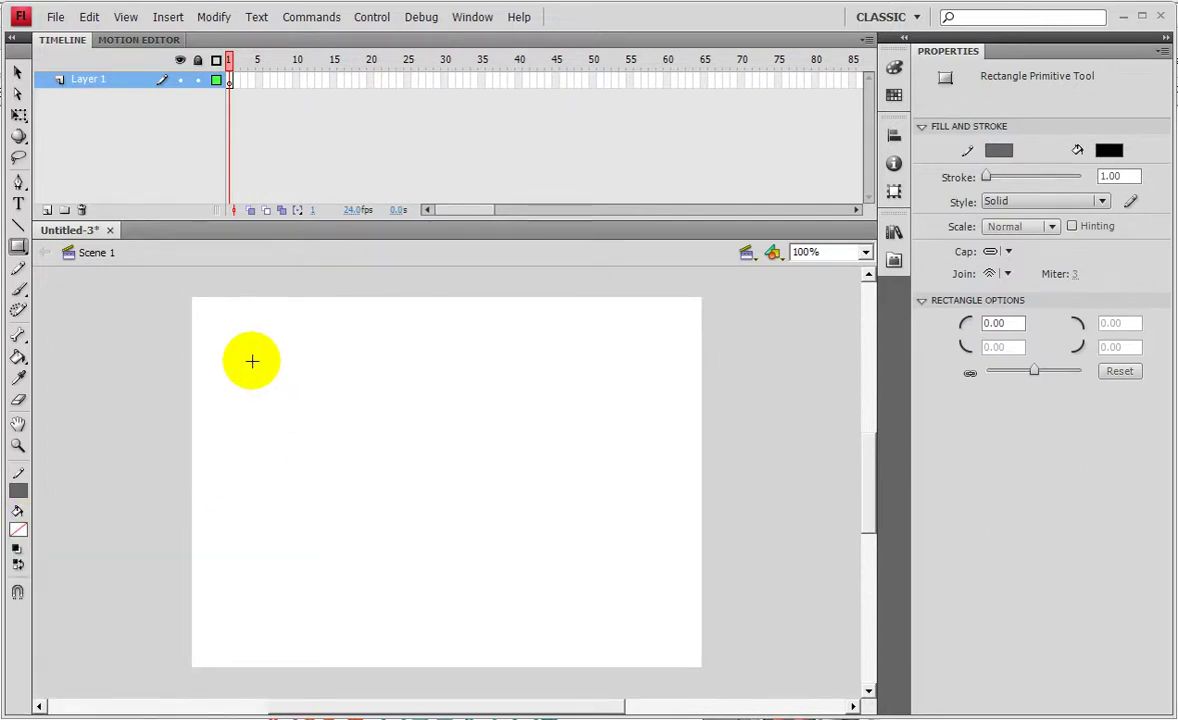
left_click_drag(252, 361, 623, 597)
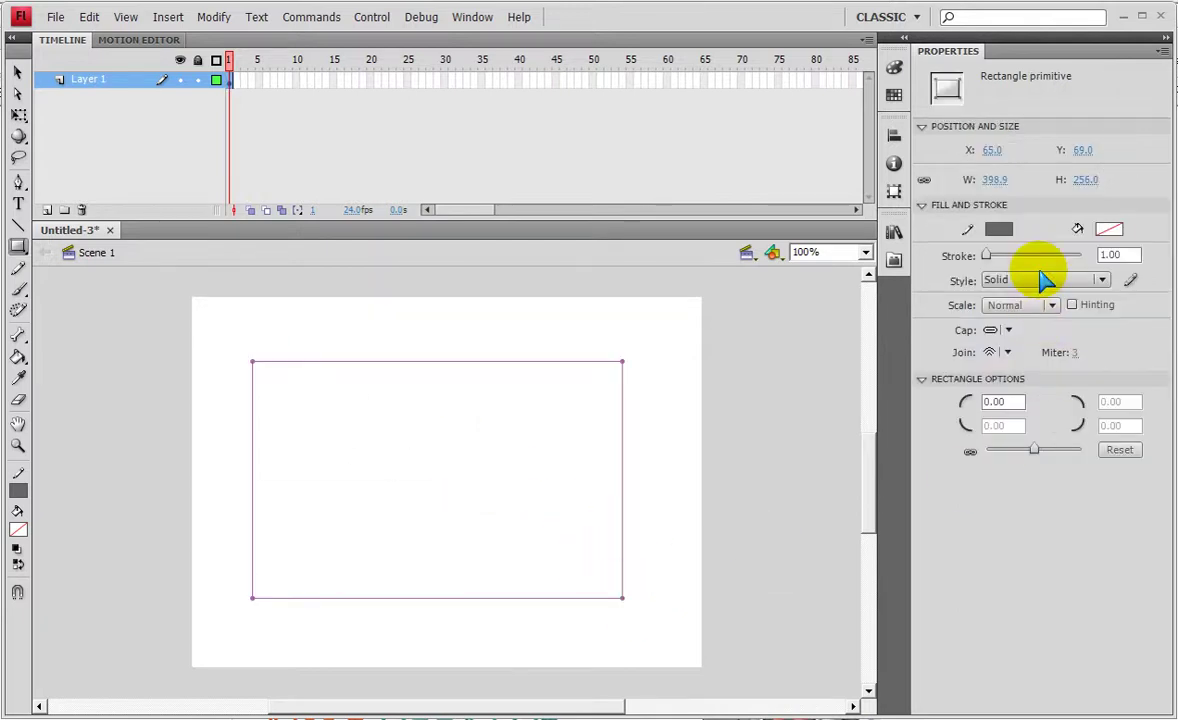
Thicken the rectangle's stroke to about 77 and recolour it a lighter gray to form a road.
left_click_drag(990, 256, 1034, 255)
left_click(999, 229)
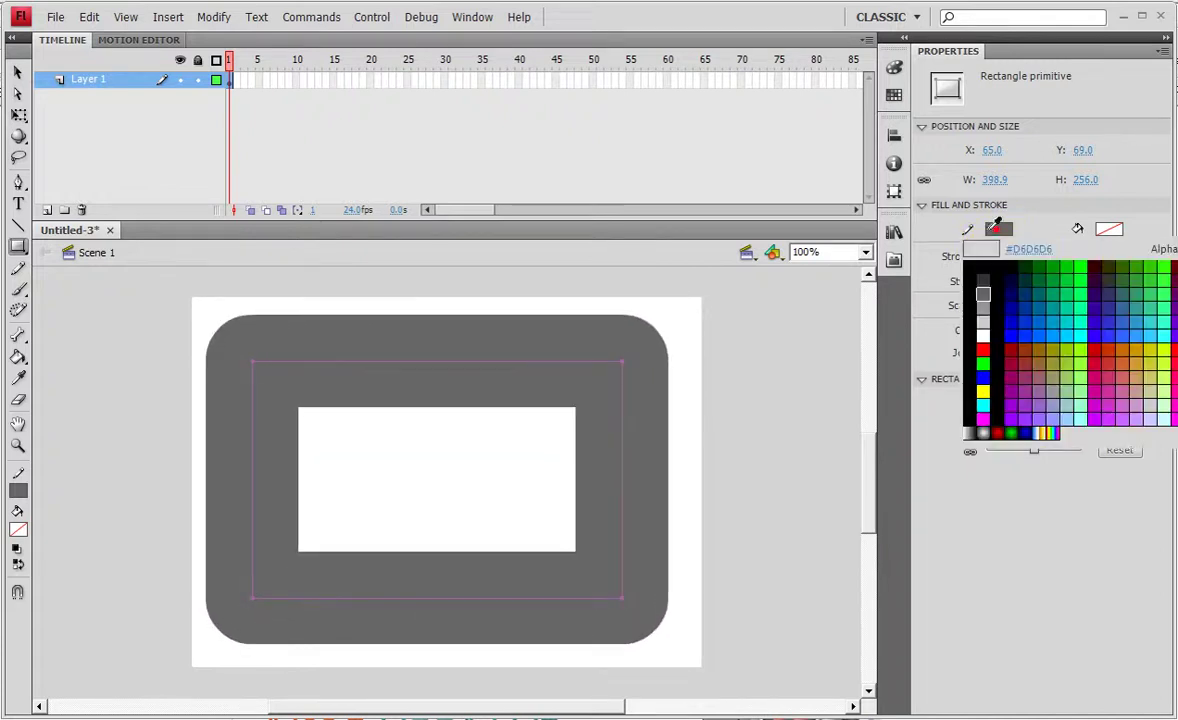
left_click(981, 316)
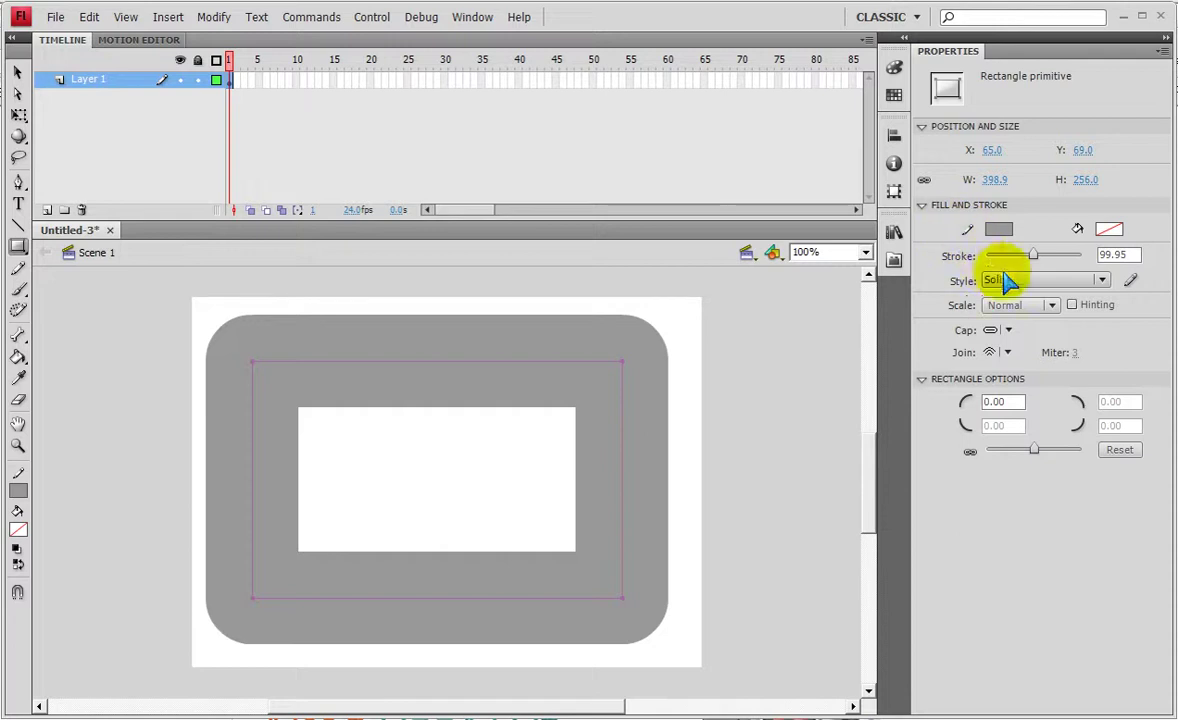
left_click_drag(1033, 255, 1023, 258)
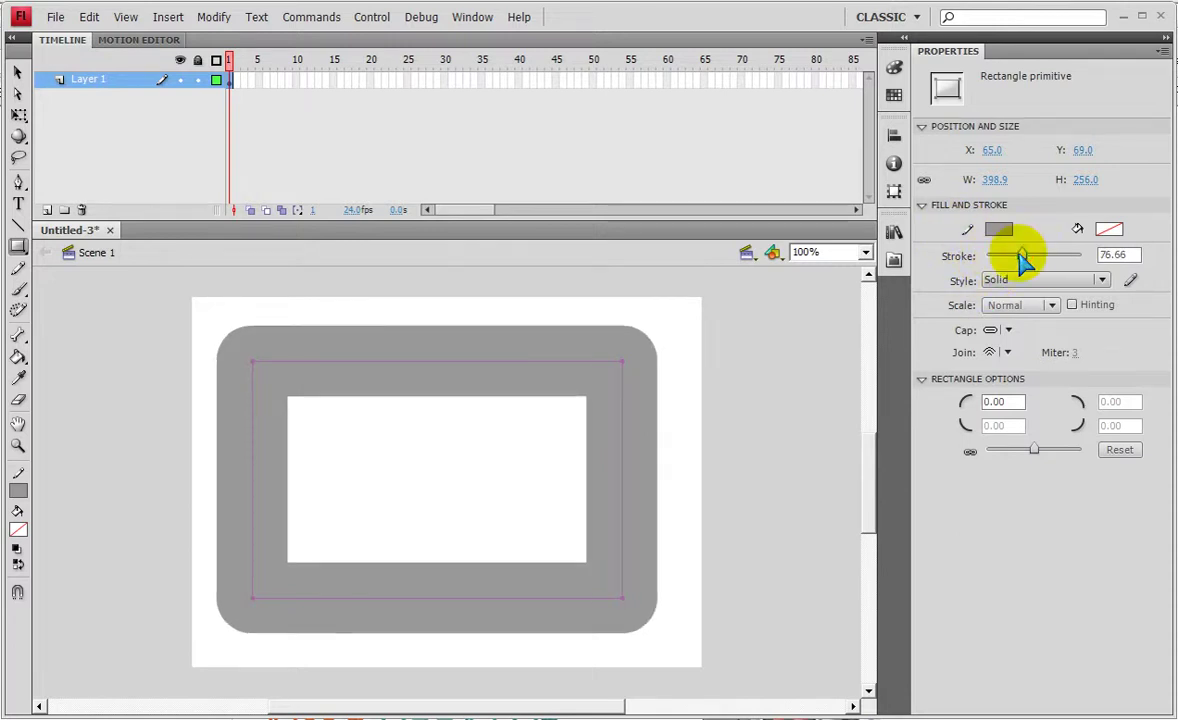
Free-transform the road outward on all four sides to about 443 by 285 px, nearly filling the stage.
left_click(18, 115)
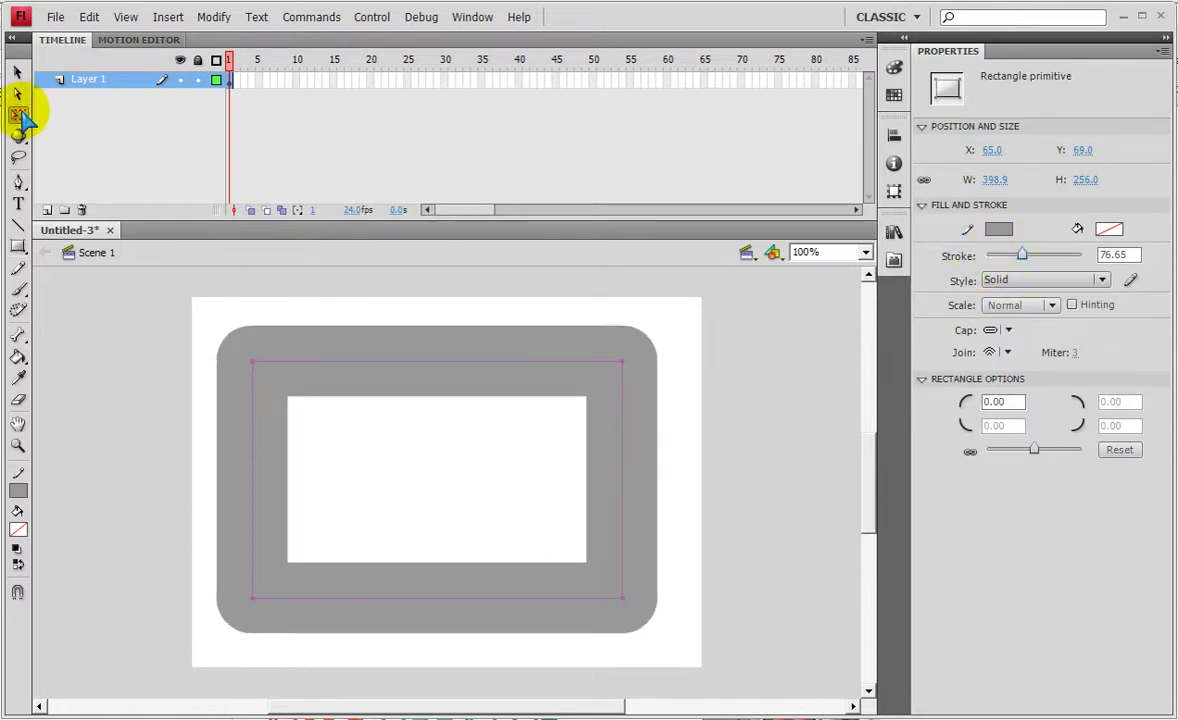
left_click(18, 76)
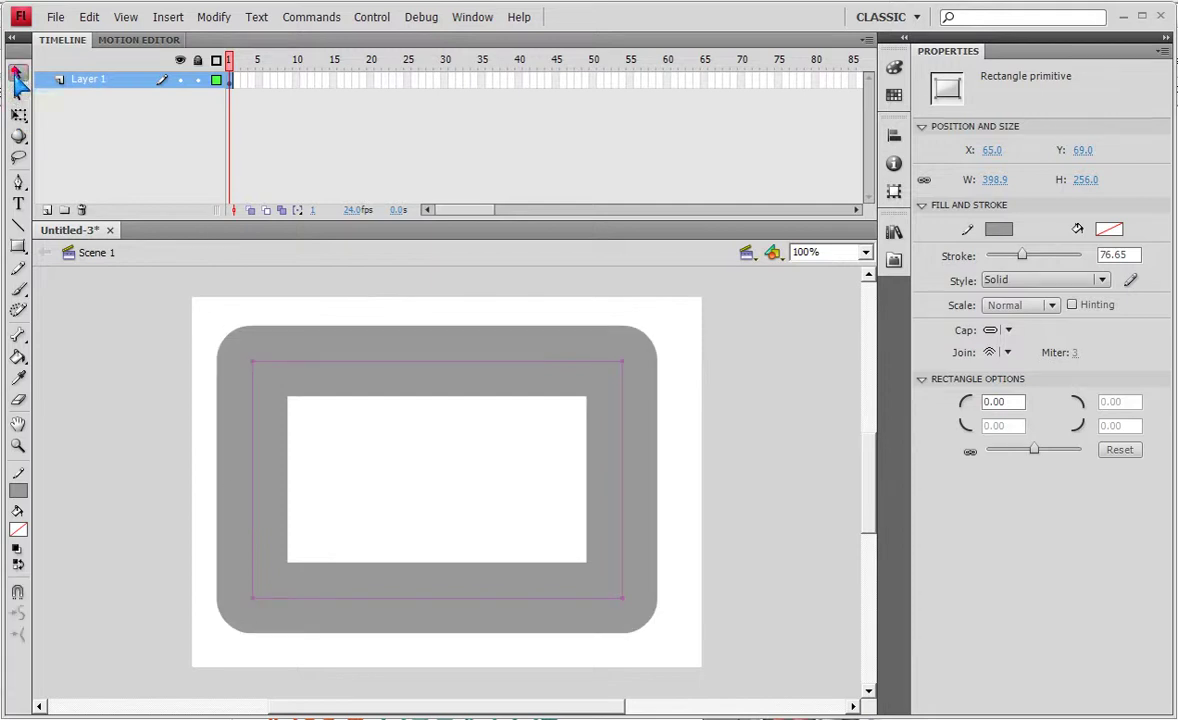
left_click(19, 115)
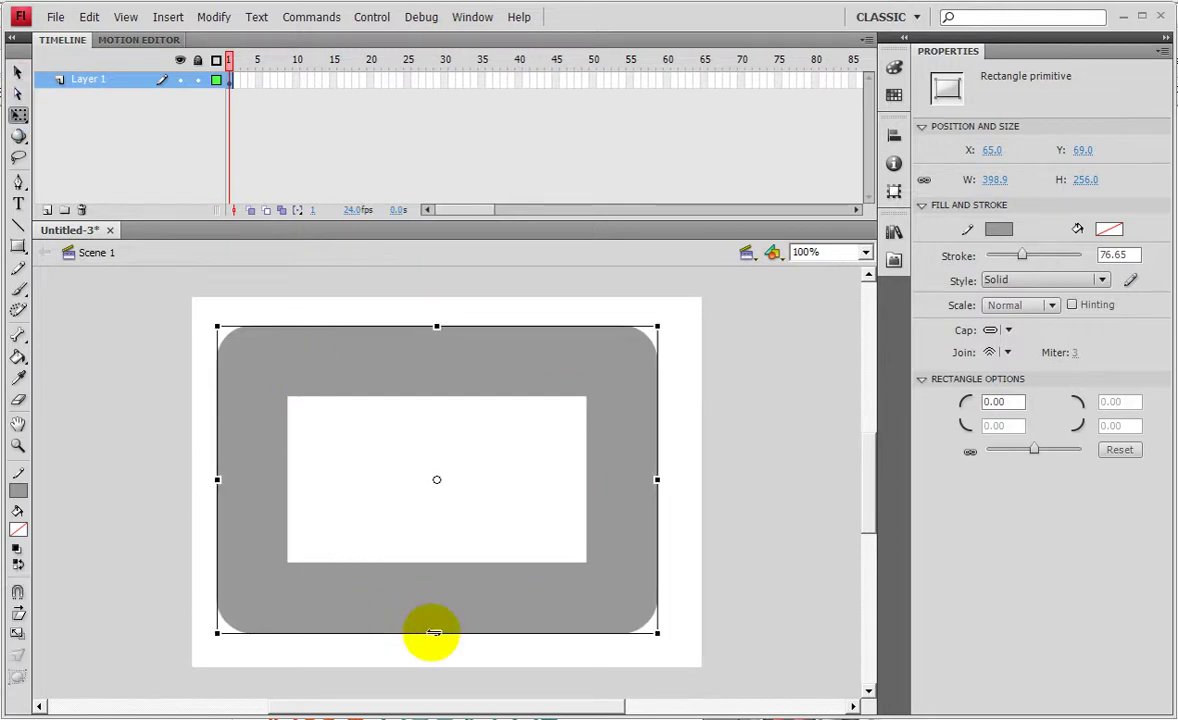
left_click_drag(436, 633, 436, 654)
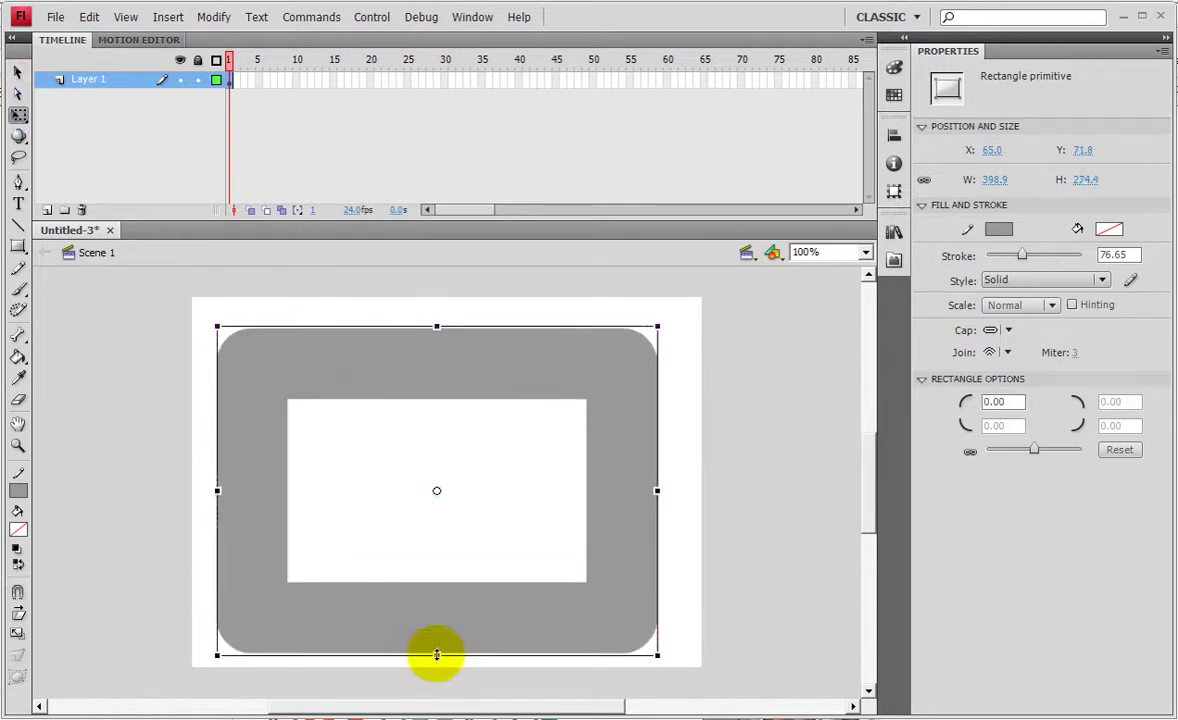
left_click_drag(436, 326, 436, 314)
left_click_drag(217, 484, 201, 484)
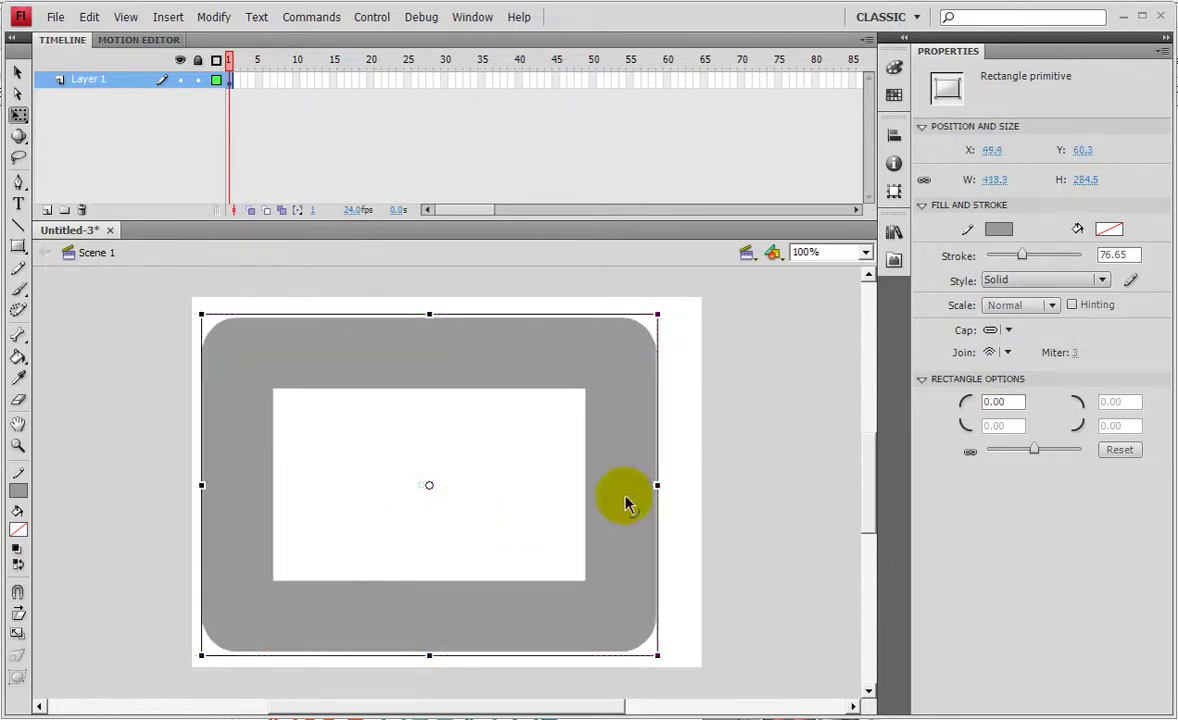
left_click_drag(658, 485, 690, 485)
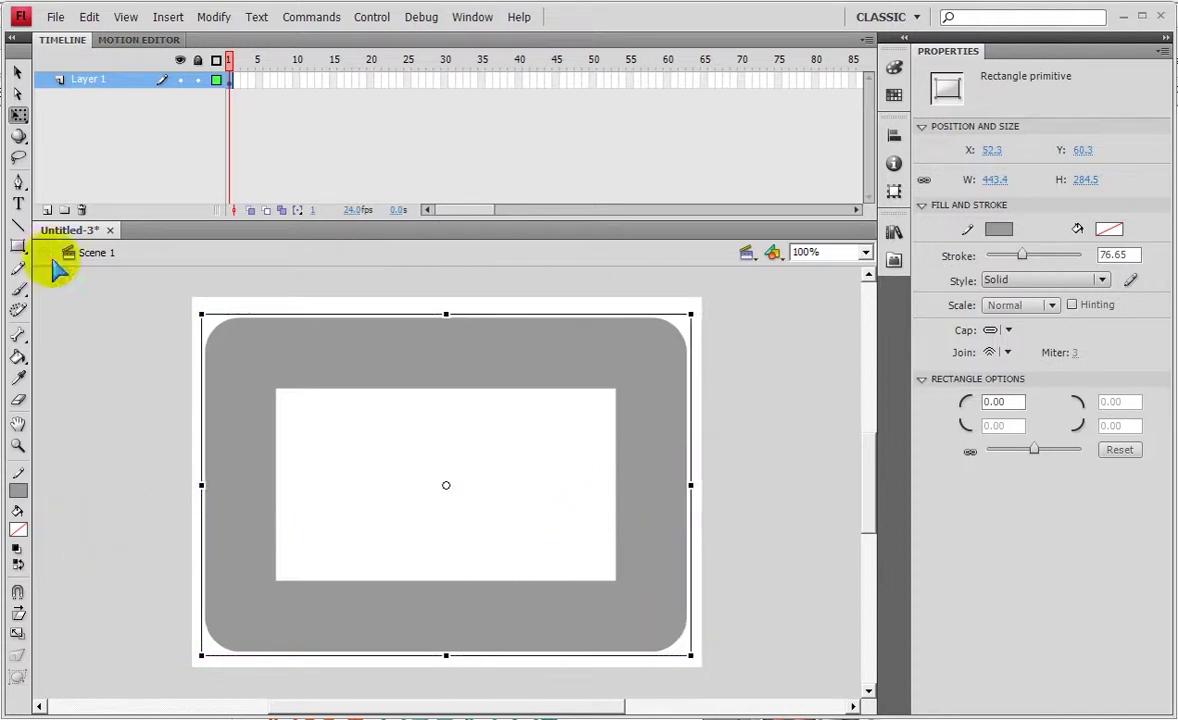
left_click(17, 73)
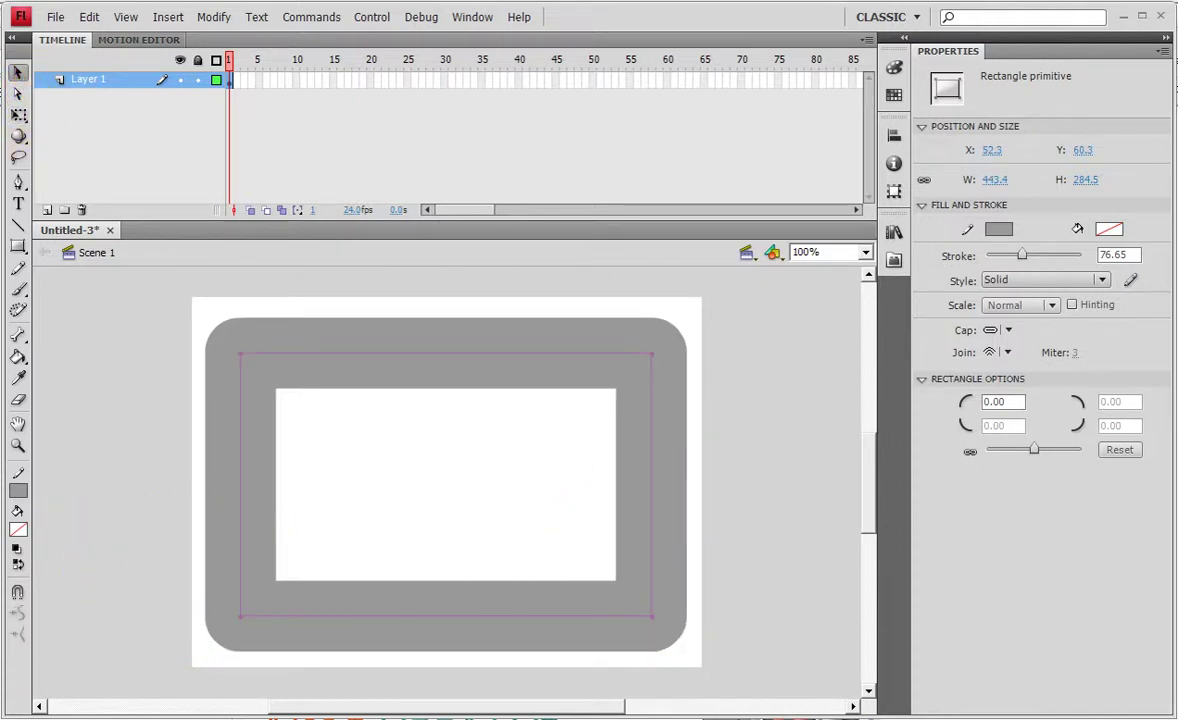
Lock Layer 1 and save the document as 플래시학습16일차_모션트윈_자동차 in the 플래시 folder.
left_click(197, 79)
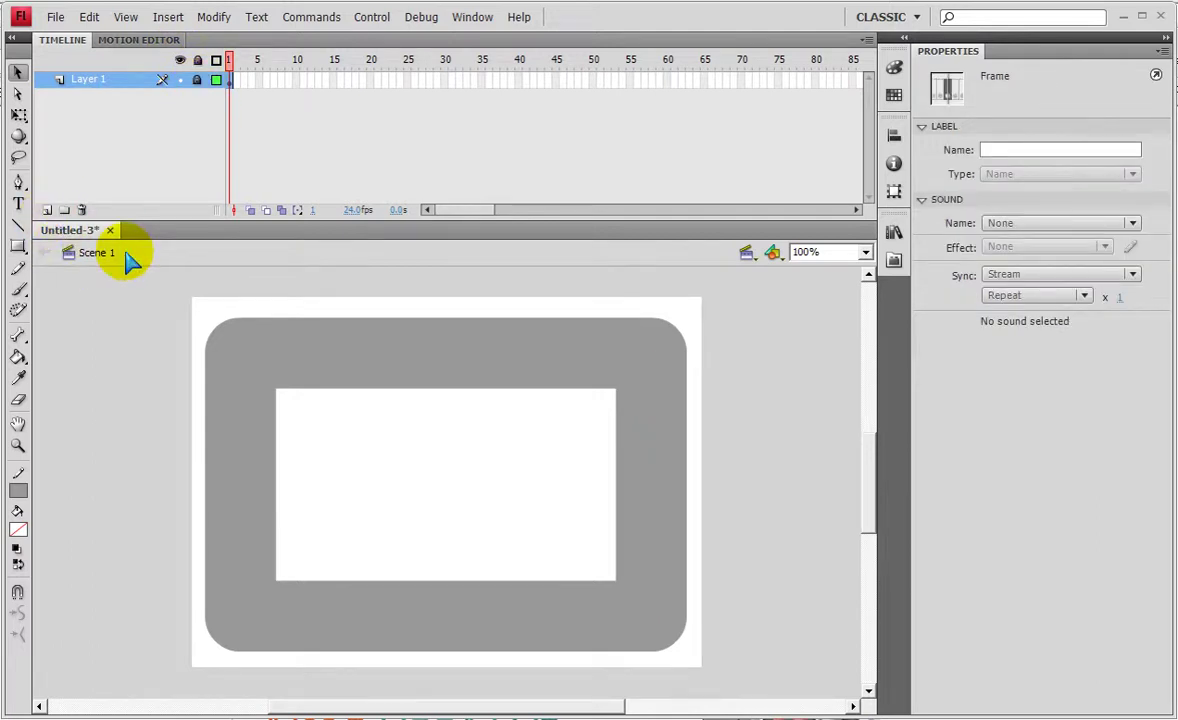
key("ctrl+s")
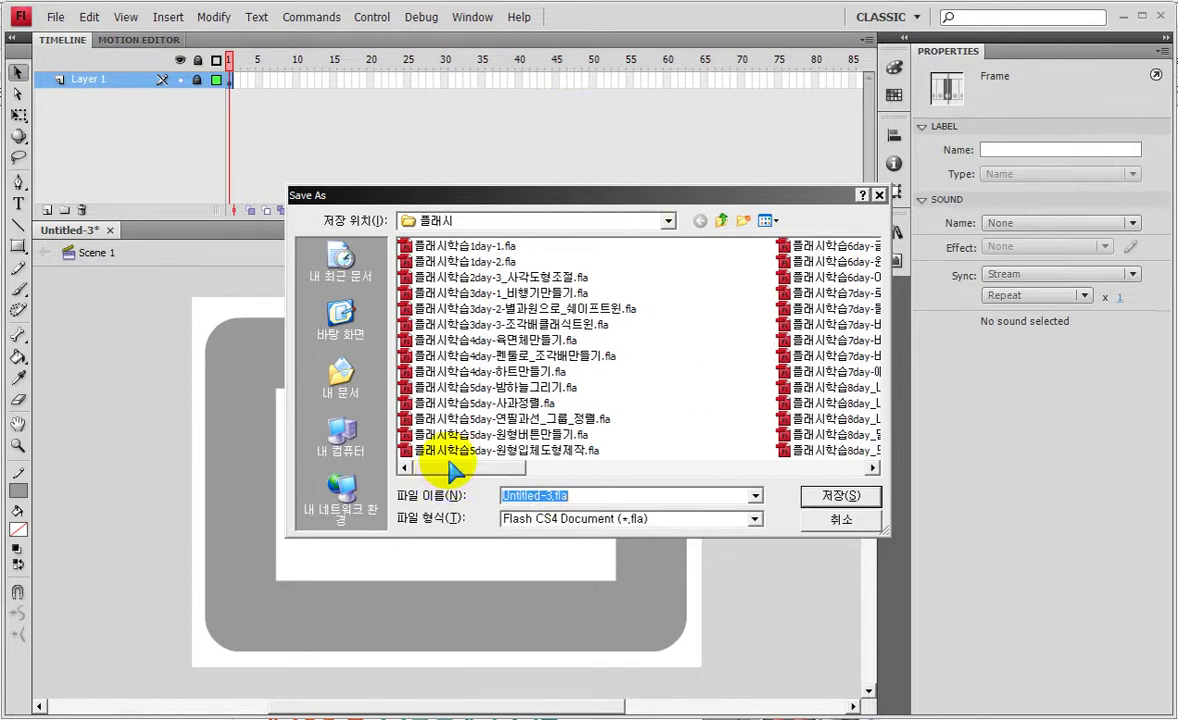
left_click_drag(455, 470, 598, 495)
left_click(805, 338)
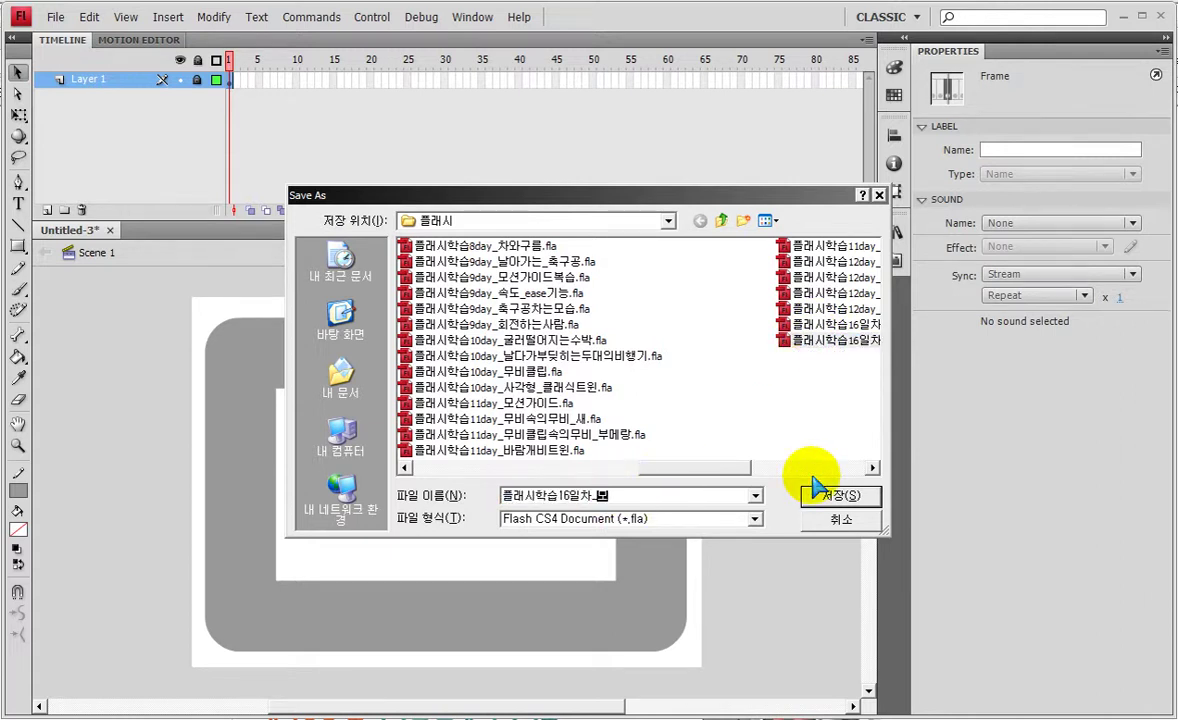
type("모션트윈_")
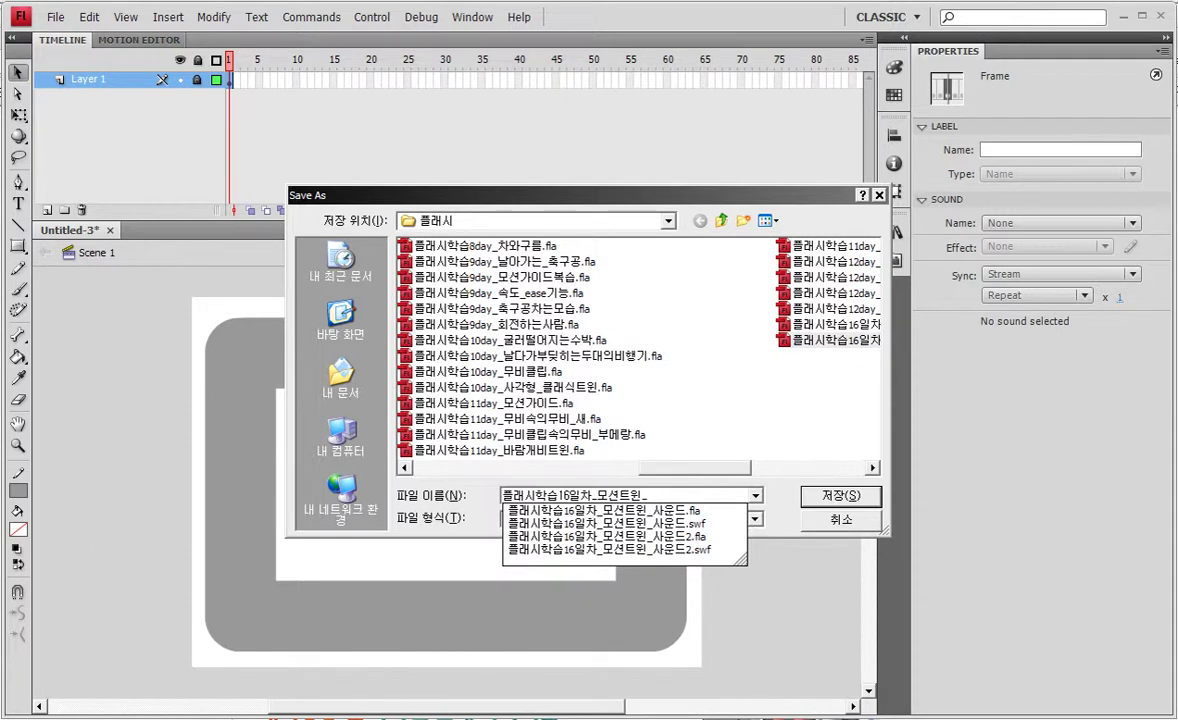
type("자동차")
left_click(816, 489)
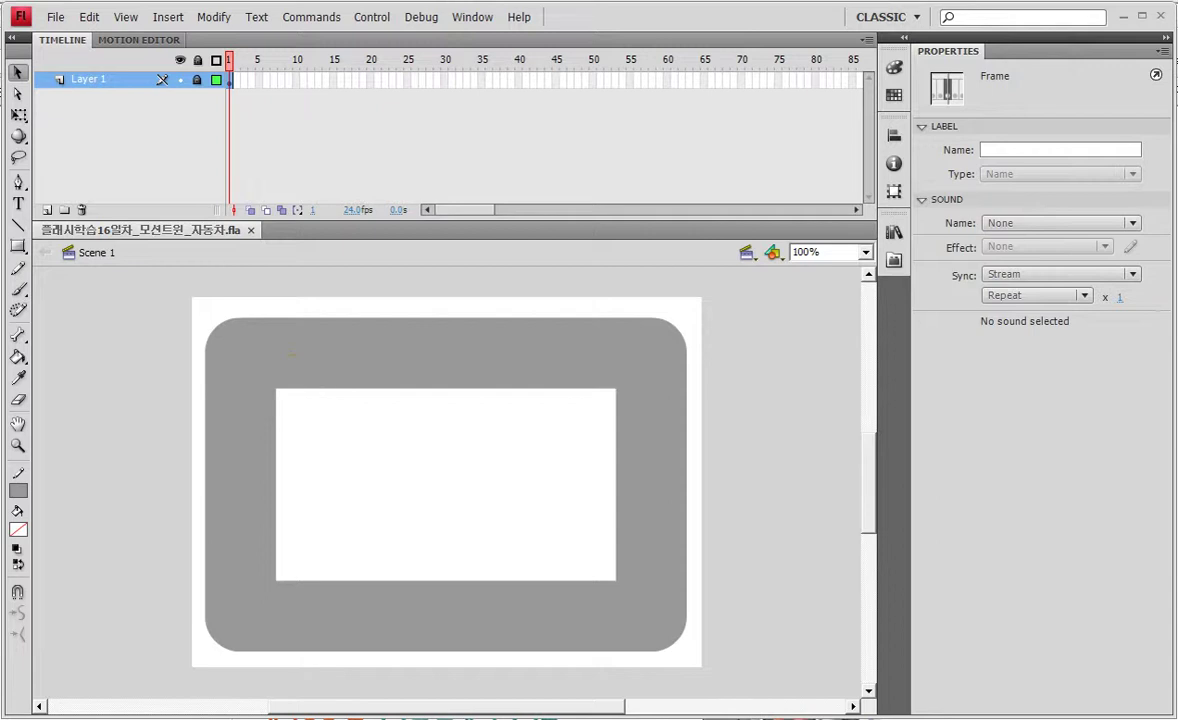
Add a new layer above the road and import Car1.png from the 제17강 folder onto it.
left_click(47, 210)
left_click(224, 90)
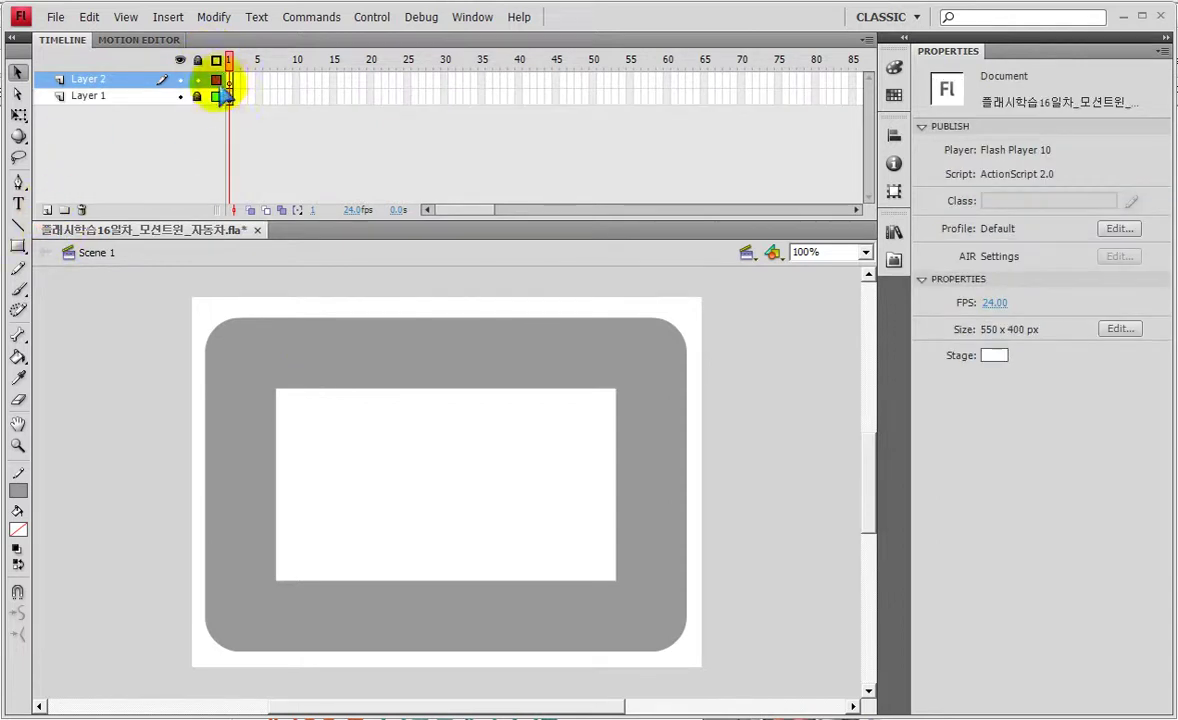
key("ctrl+r")
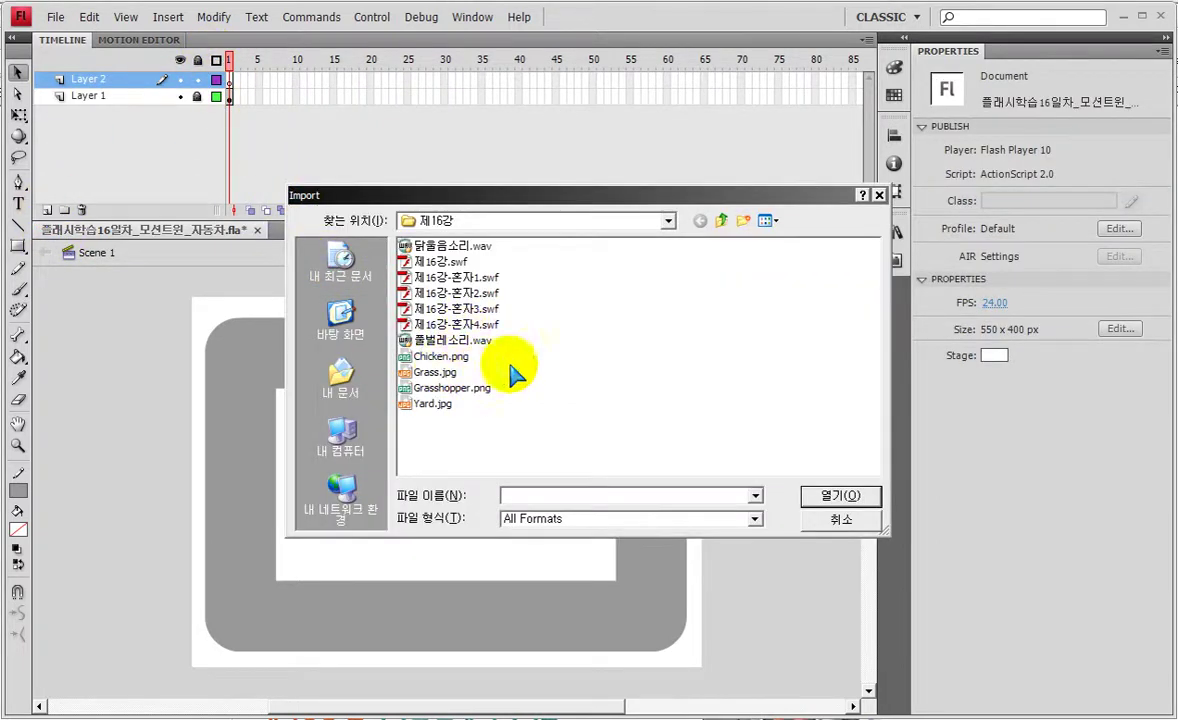
left_click(720, 221)
double_click(518, 293)
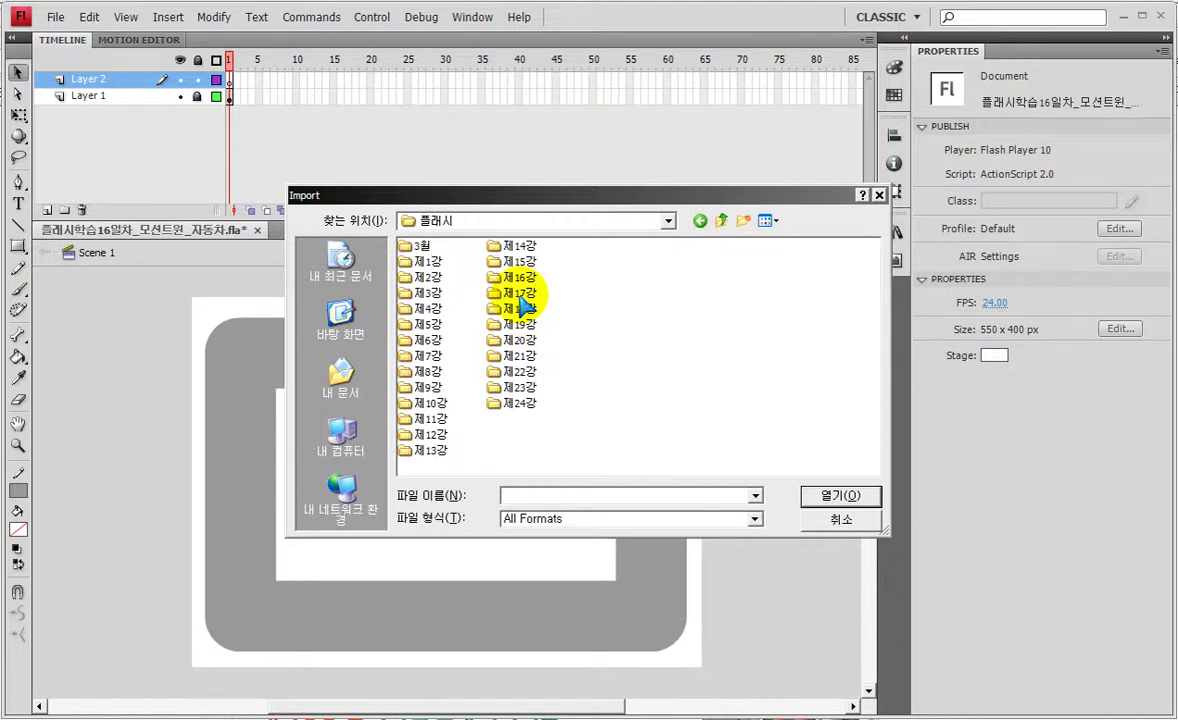
left_click(424, 356)
left_click(426, 341)
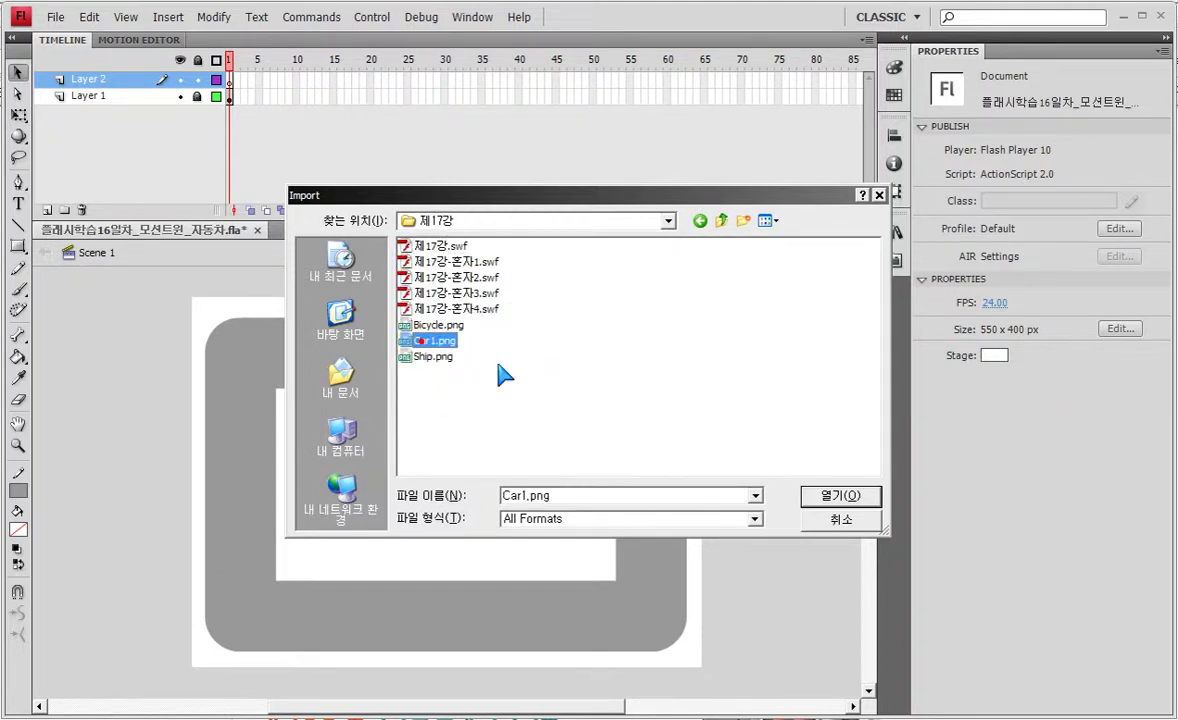
left_click(843, 495)
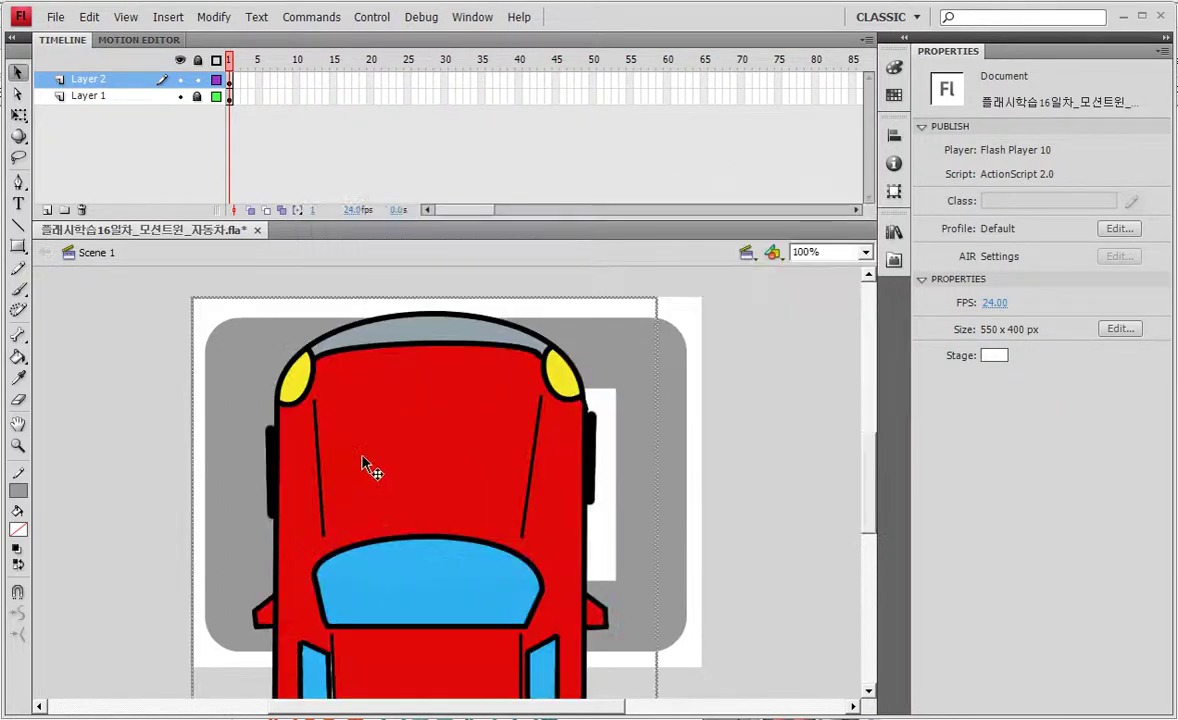
Scale the car image to 10% and place it at the lower-left corner of the road.
left_click(894, 191)
left_click_drag(717, 160, 655, 171)
left_click_drag(424, 635, 232, 576)
left_click(894, 191)
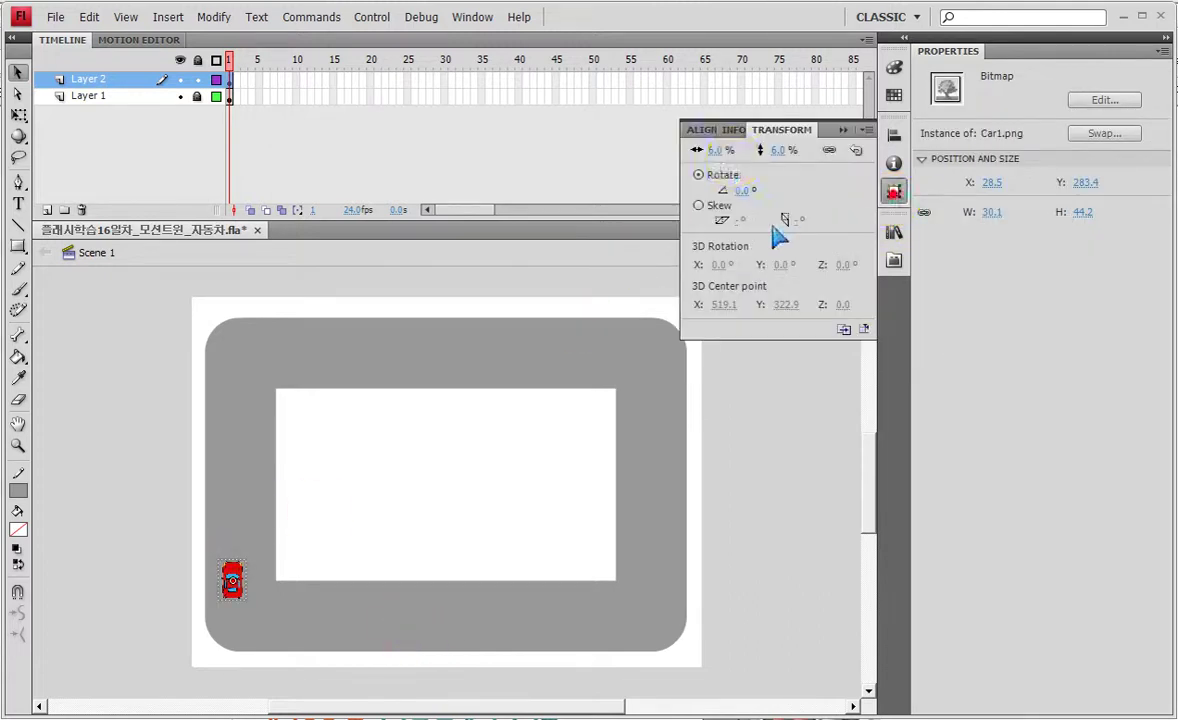
left_click(716, 150)
type("10")
key("Return")
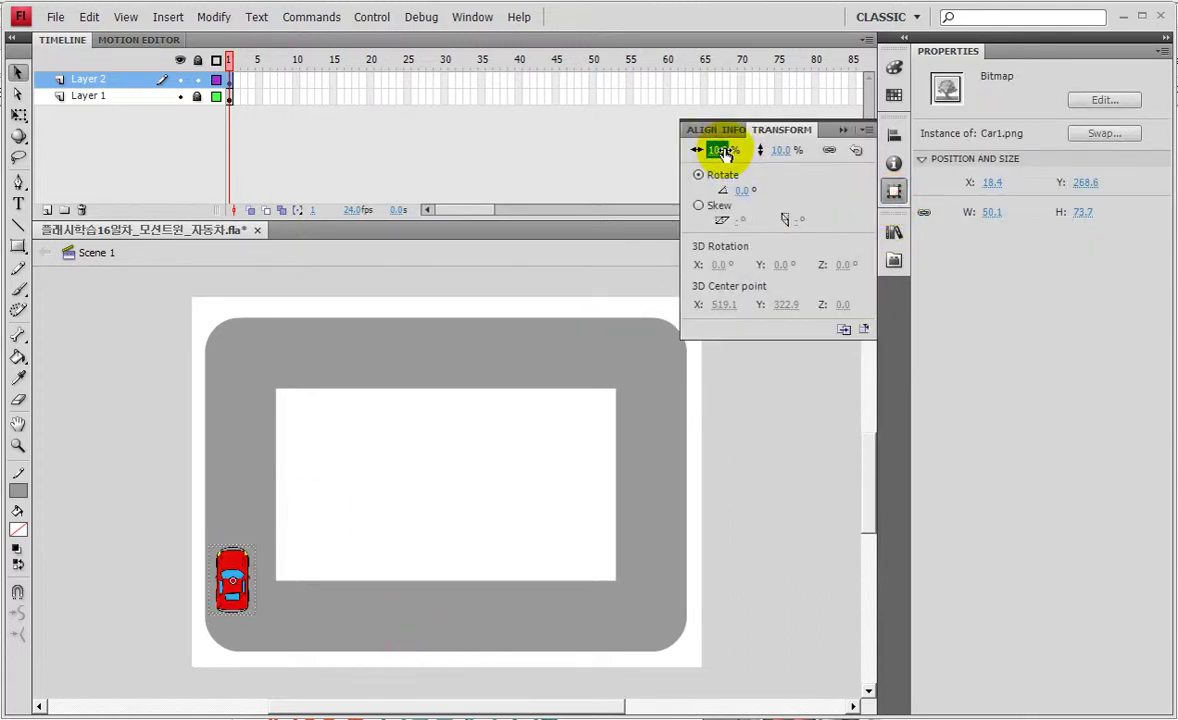
Convert the car image to a Movie Clip symbol with the default name Symbol 1.
key("F8")
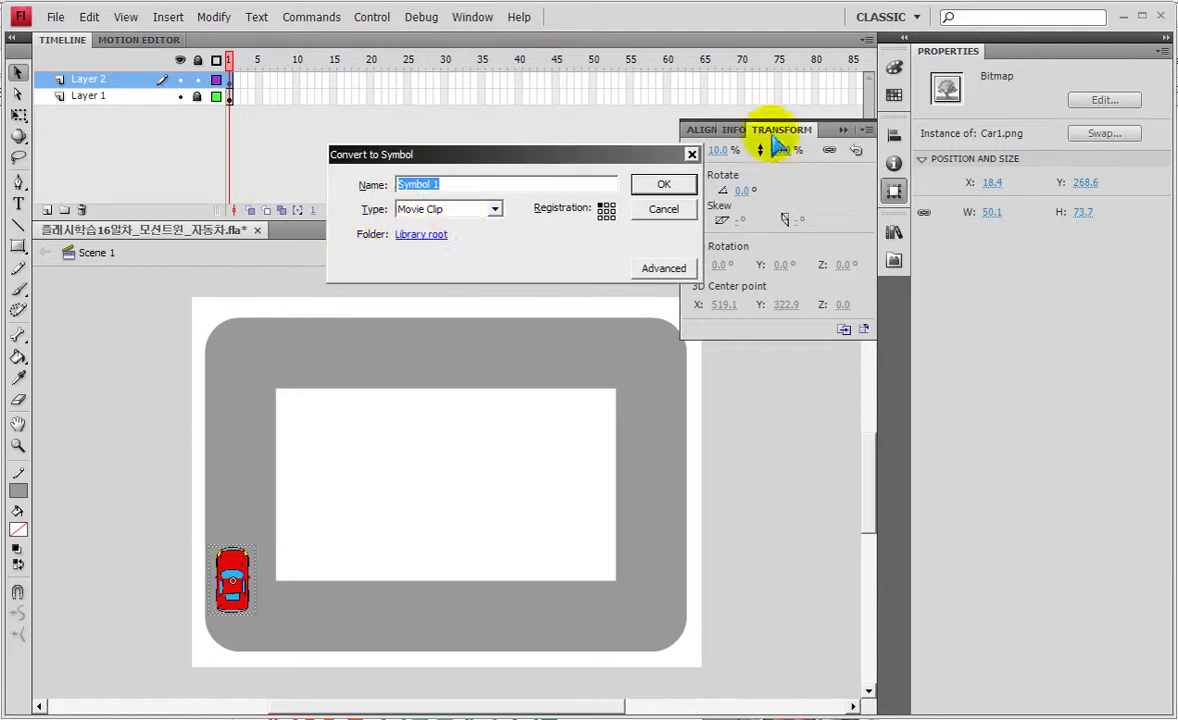
left_click(652, 184)
left_click(838, 129)
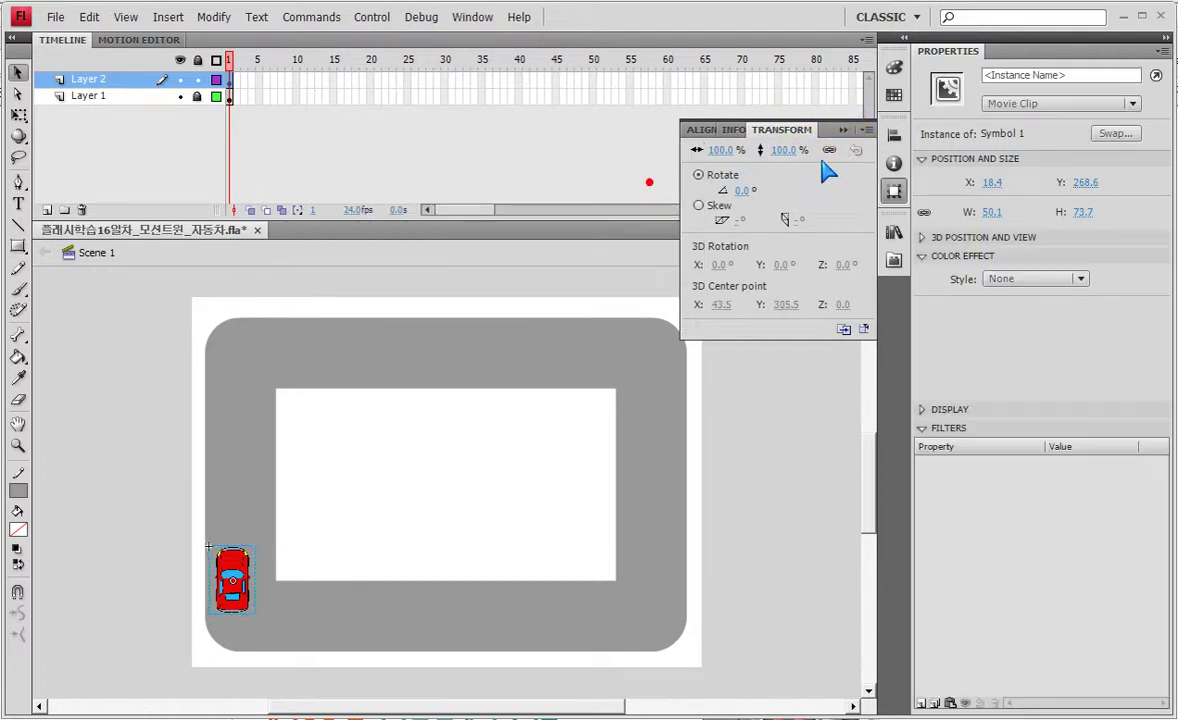
Nudge the car symbol into the middle of the road's left lane, just above the lower-left bend.
left_click(118, 505)
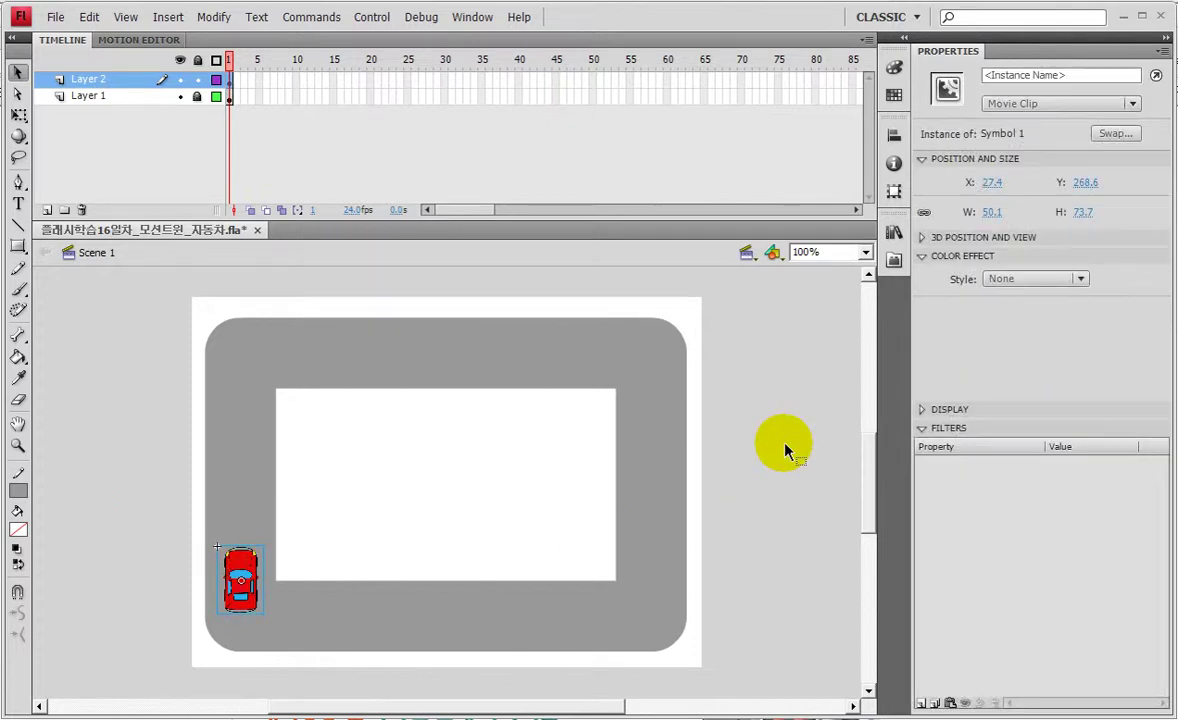
left_click(18, 445)
left_click_drag(340, 650, 171, 502)
scroll(467, 621, "down", 3)
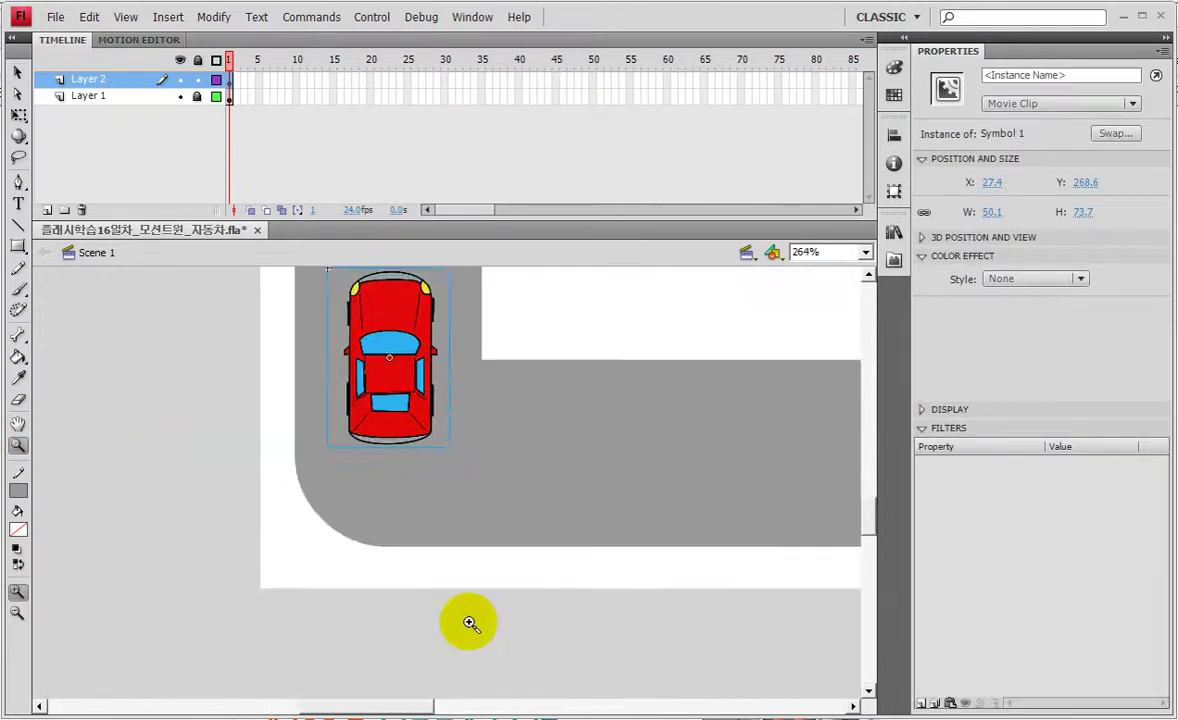
scroll(467, 623, "up", 2)
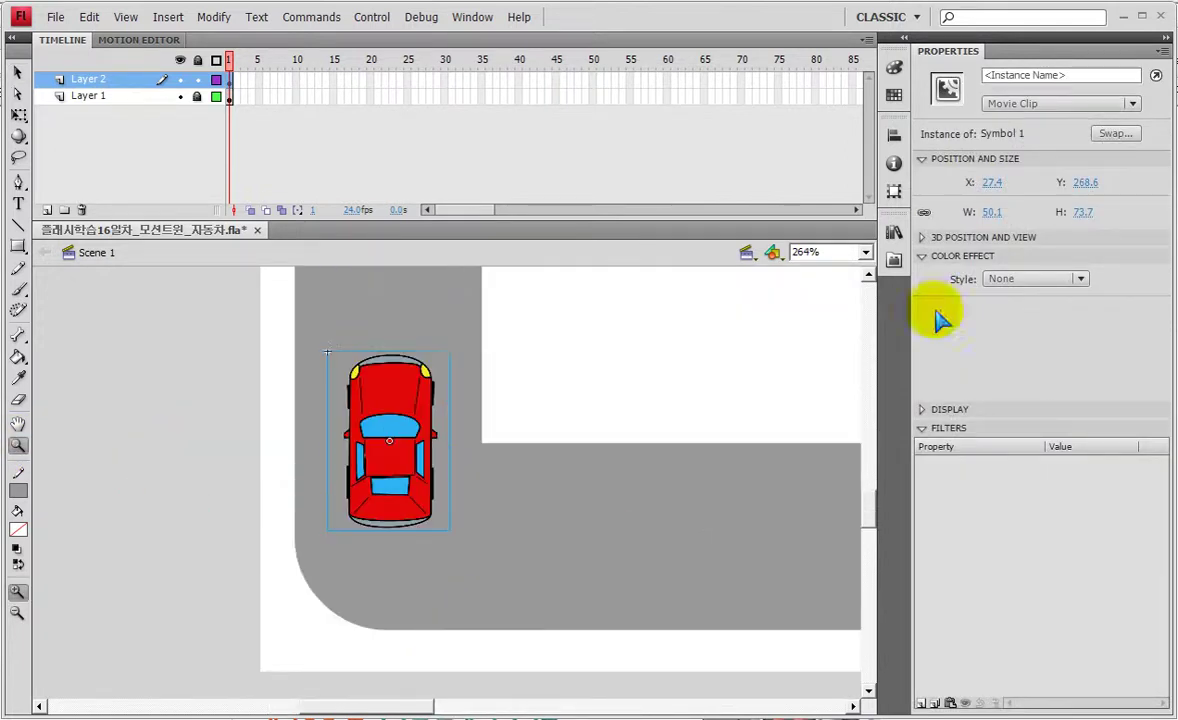
left_click(1163, 39)
key("Down")
key("Down")
key("Down")
key("Down")
key("Down")
key("Down")
key("Down")
key("Left")
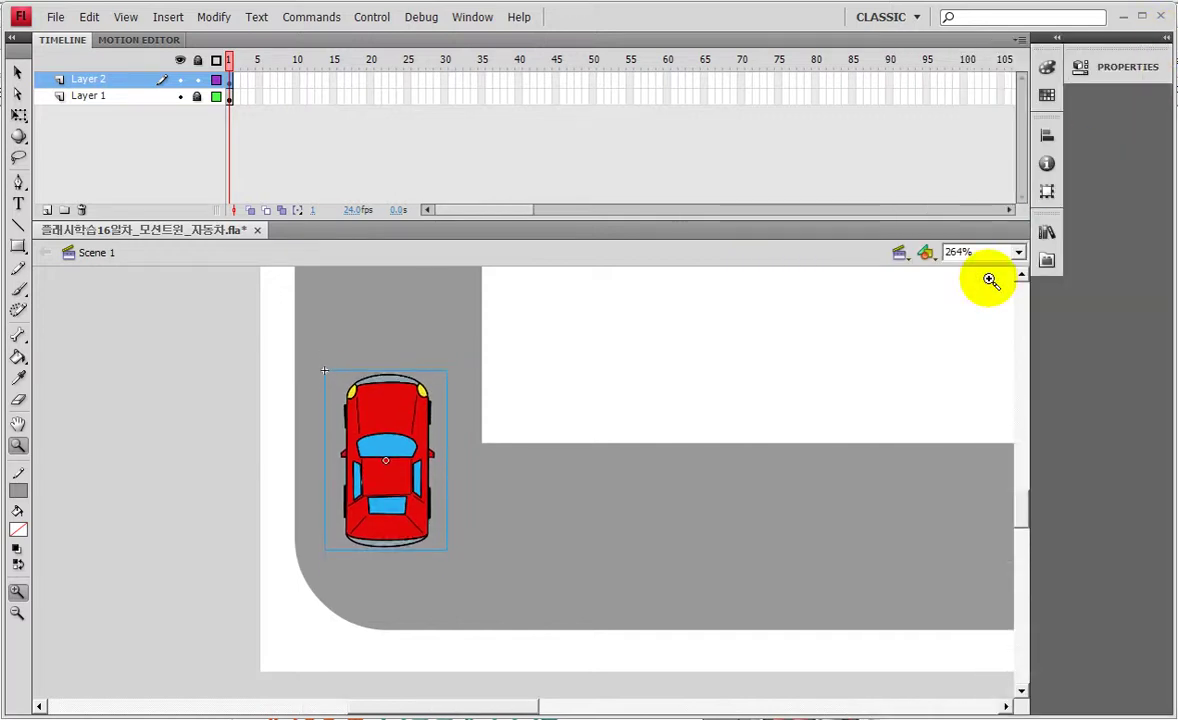
key("Up")
key("Up")
key("Up")
key("Up")
key("Right")
key("Up")
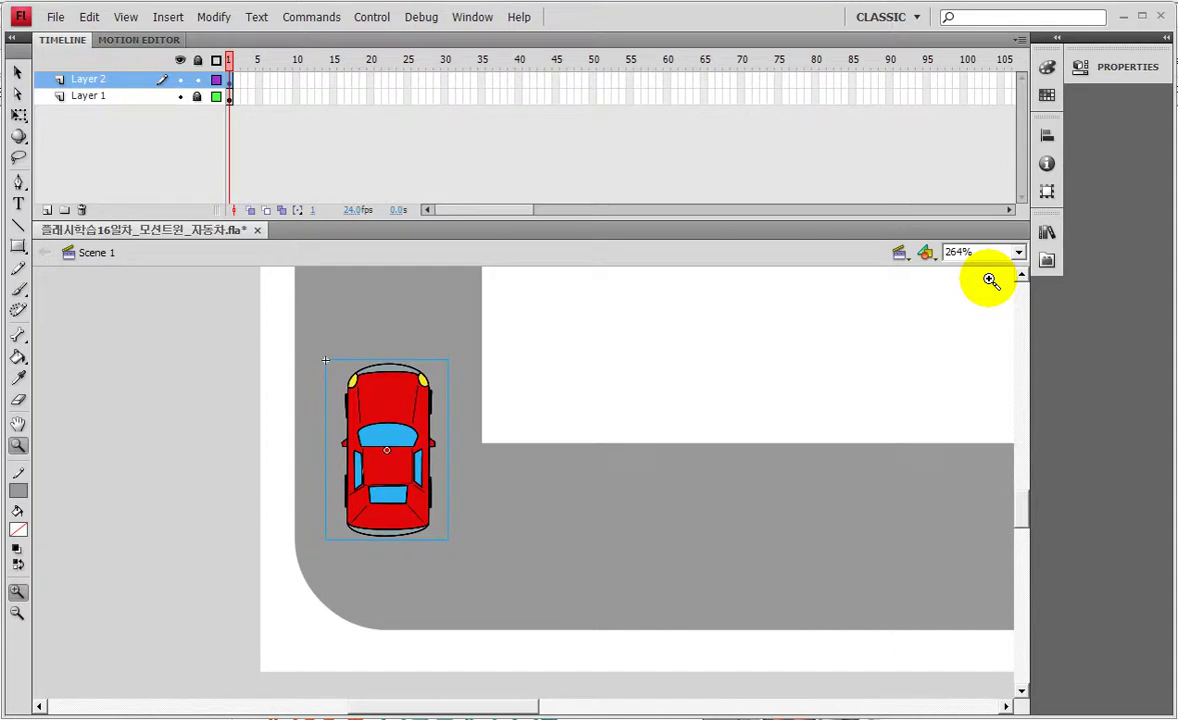
Create a motion tween for the car symbol on Layer 2, starting at frame 1.
key("ctrl+1")
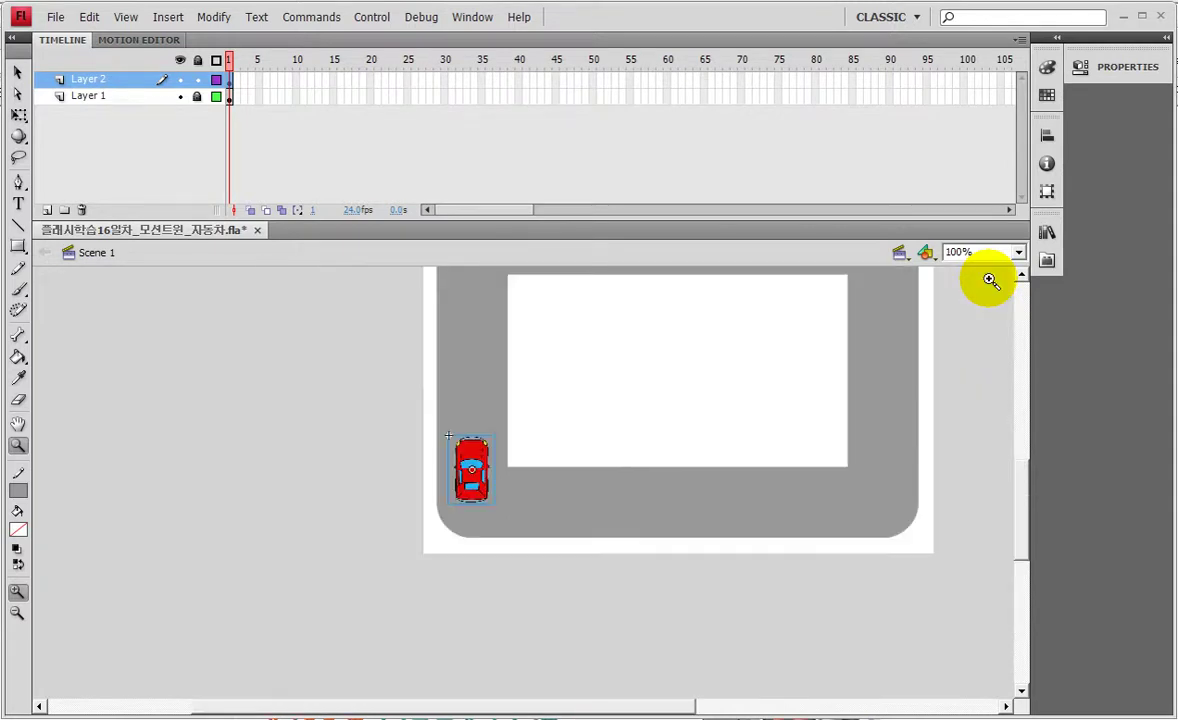
left_click_drag(836, 250, 381, 402)
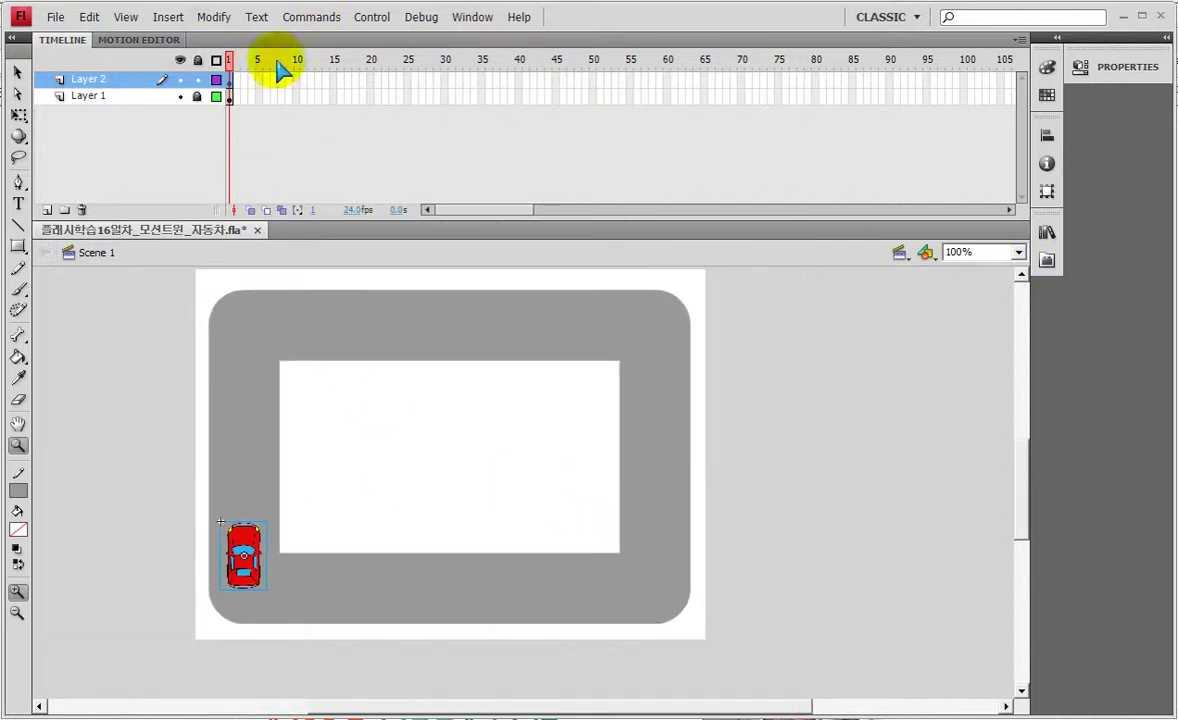
right_click(229, 79)
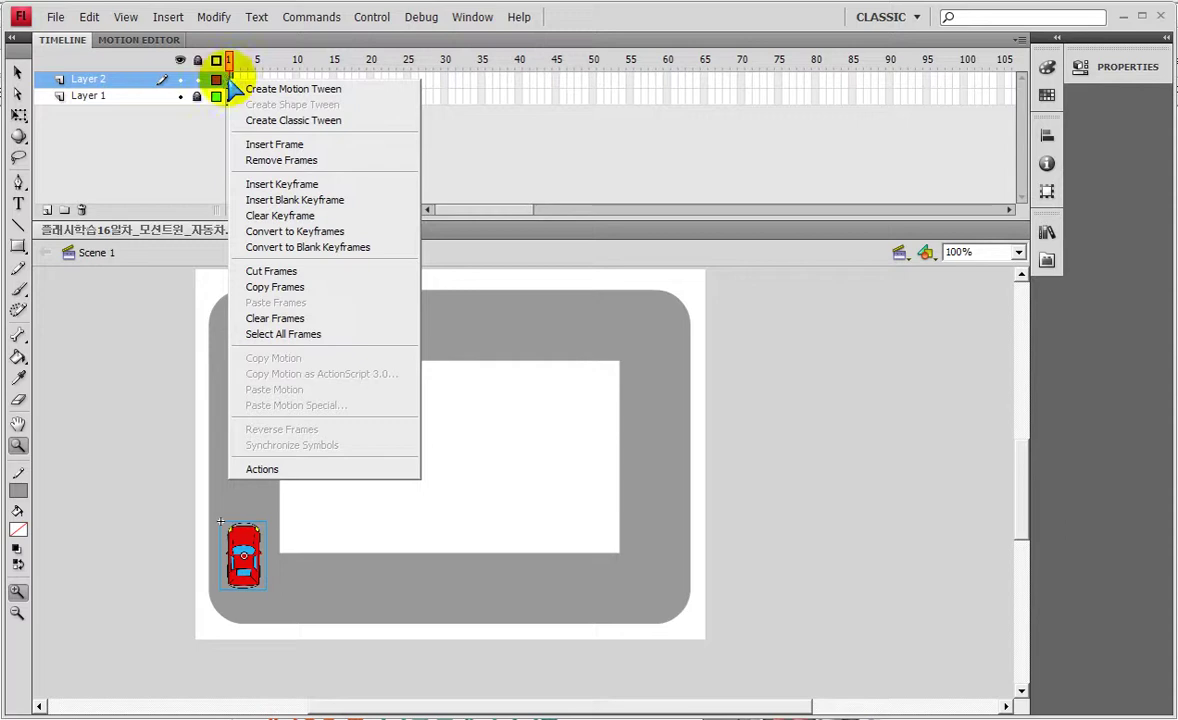
left_click(326, 95)
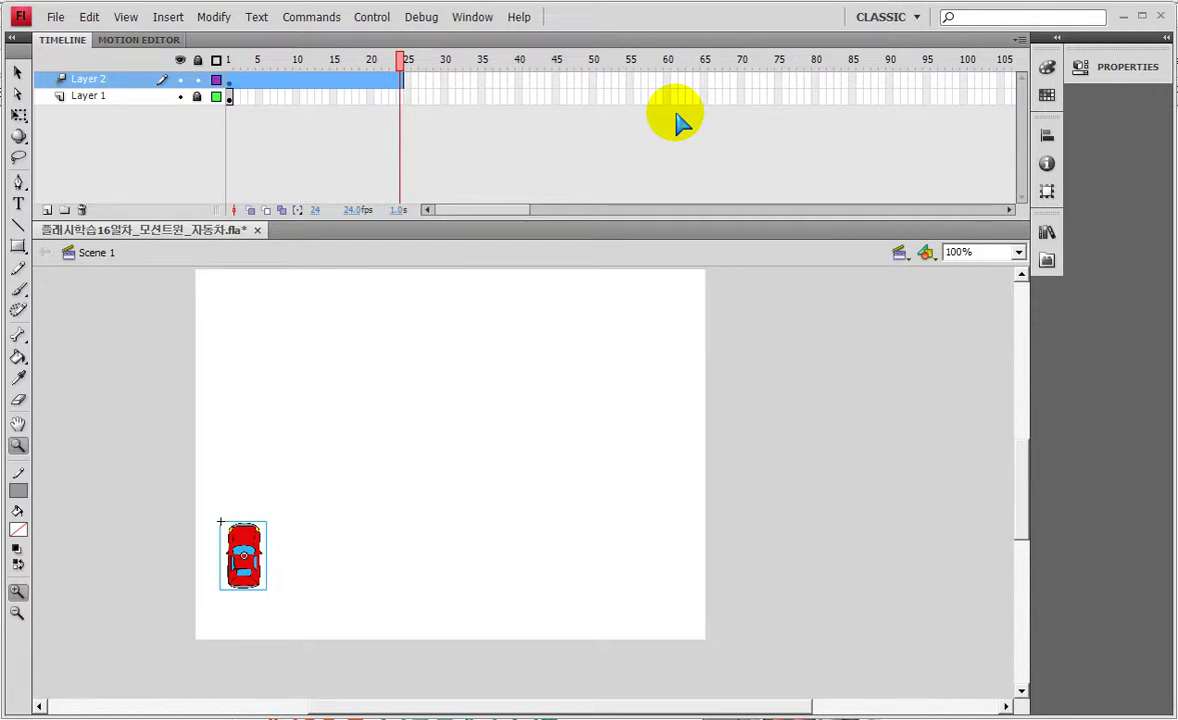
Add a keyframe at frame 100 of the car's tween and extend the road layer to frame 100.
left_click_drag(470, 209, 518, 210)
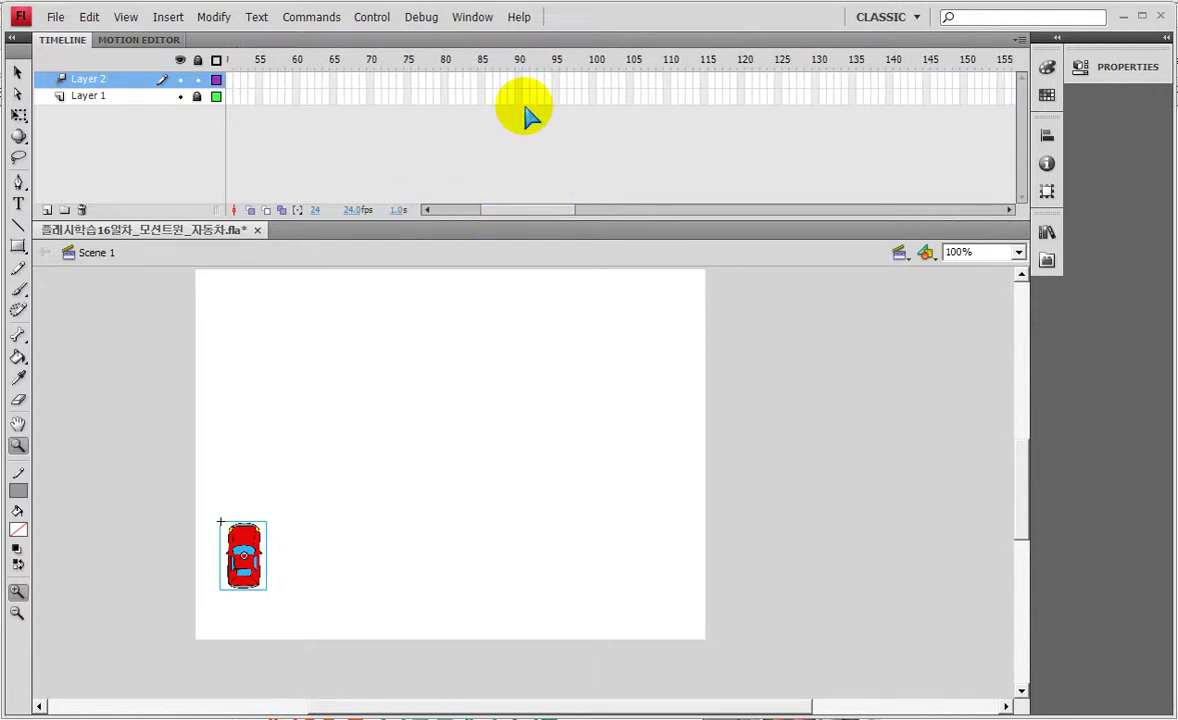
left_click(594, 80)
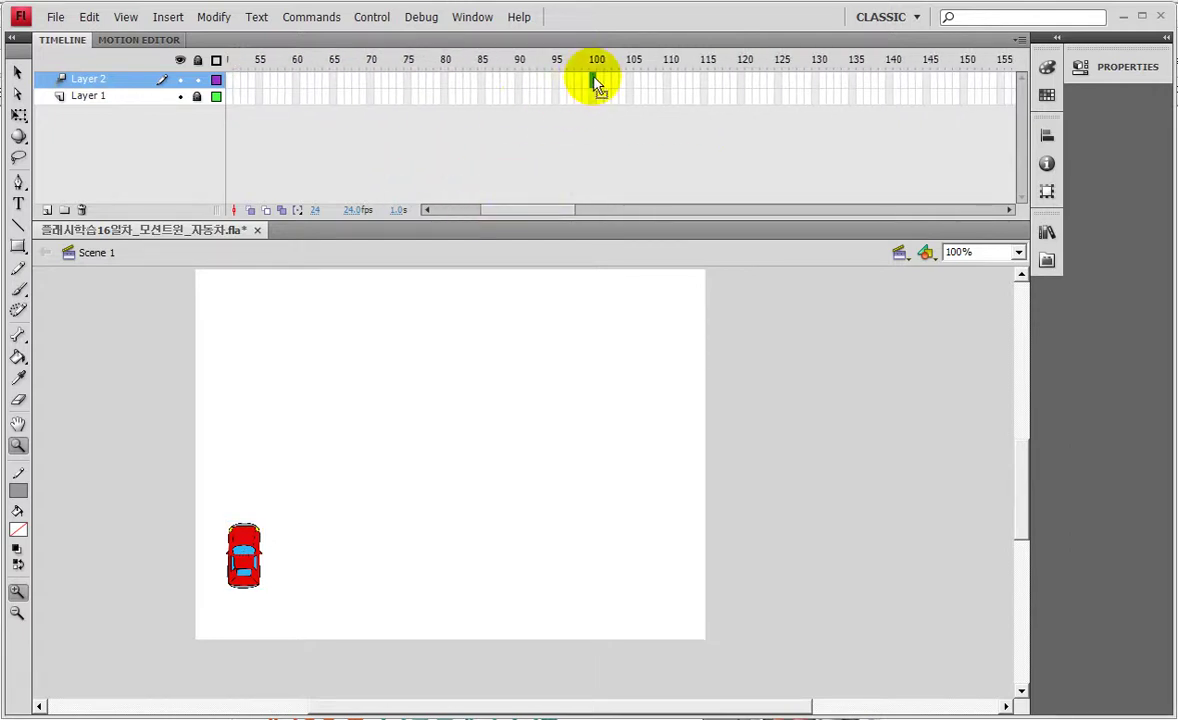
key("F6")
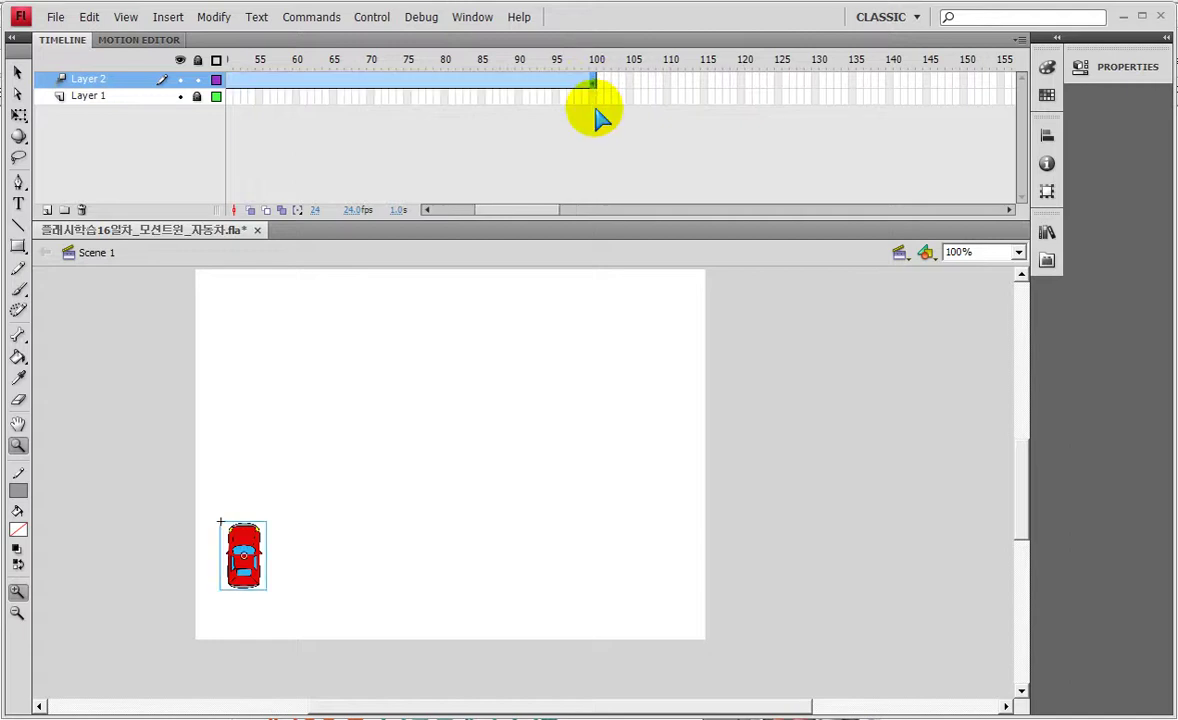
left_click(594, 96)
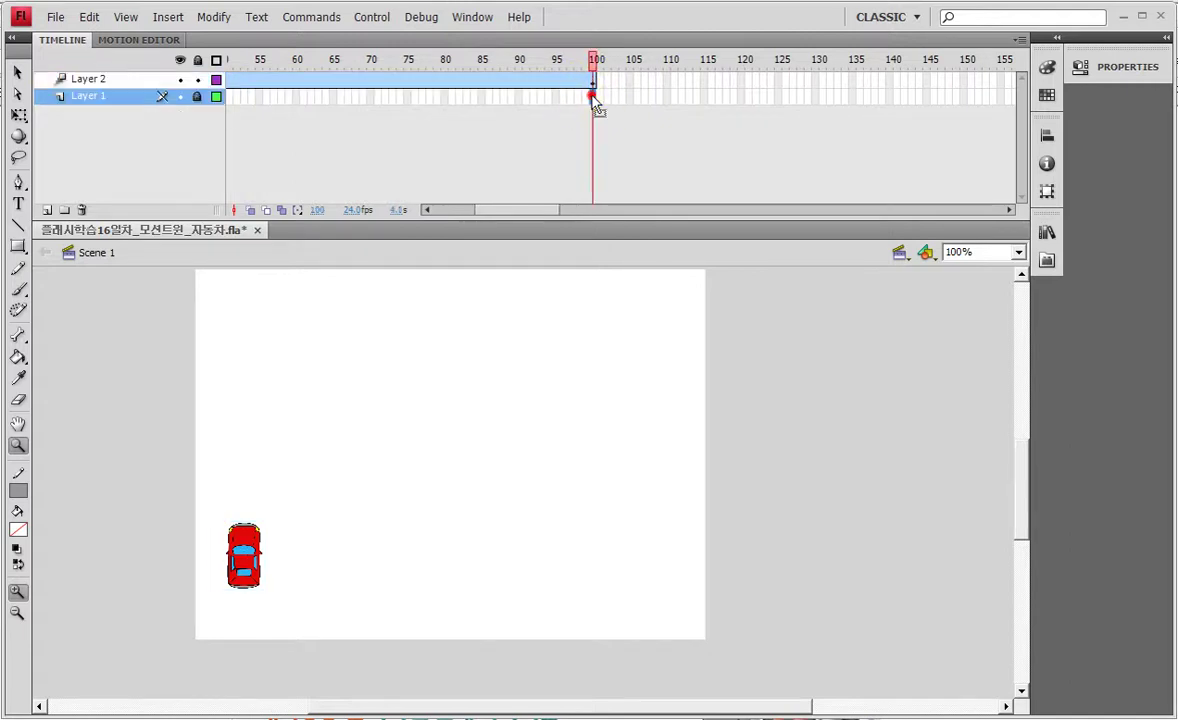
key("F5")
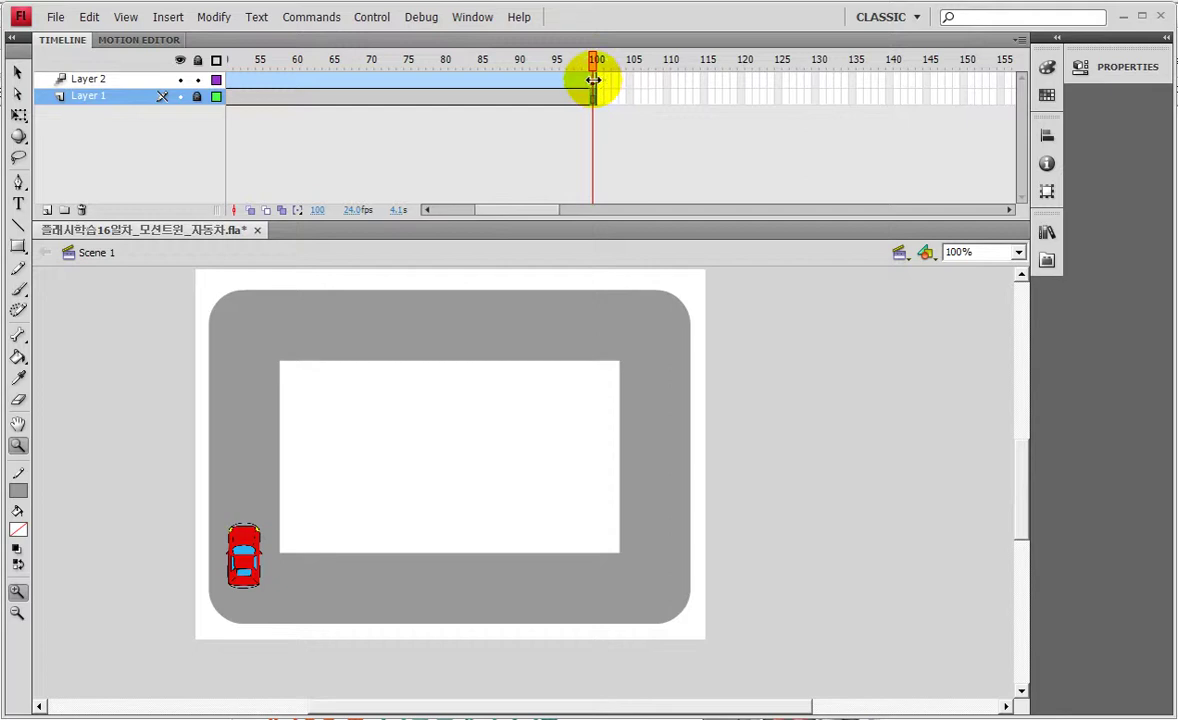
At frame 100, move the car down and right into the start of the bottom lane beside the lower-left bend.
left_click(594, 79)
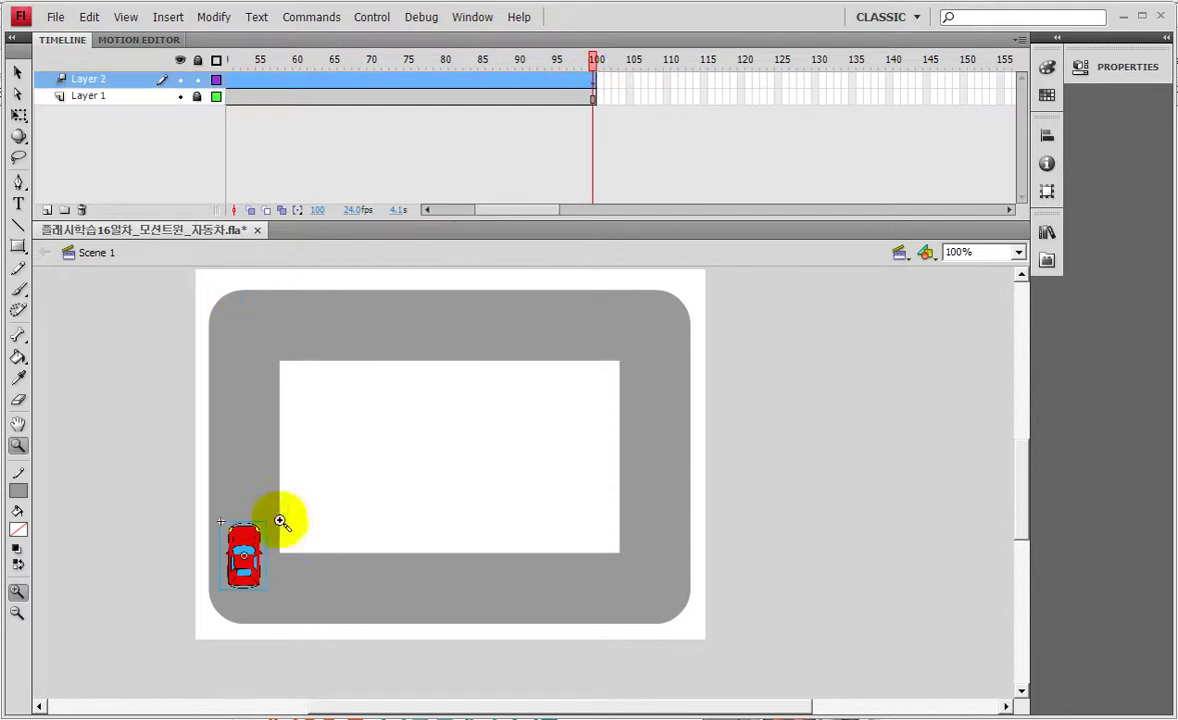
left_click(19, 115)
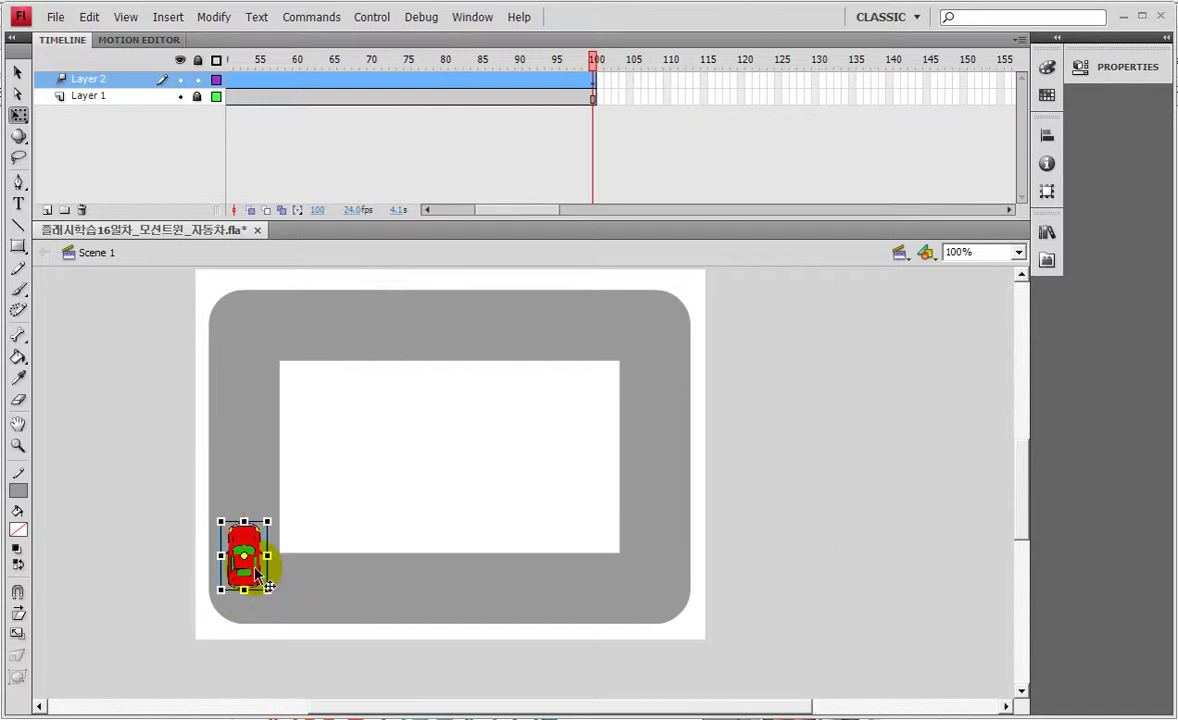
left_click_drag(262, 582, 296, 601)
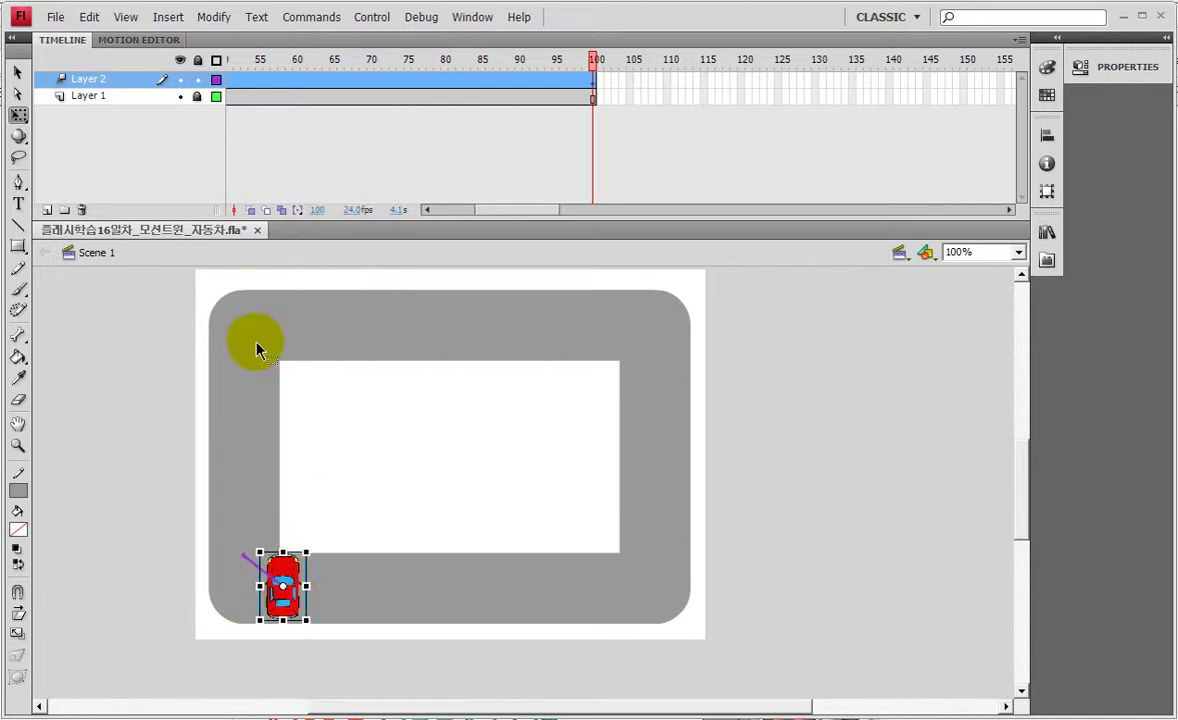
Test the movie to preview the car's short tweened motion, and close the preview.
key("ctrl+Return")
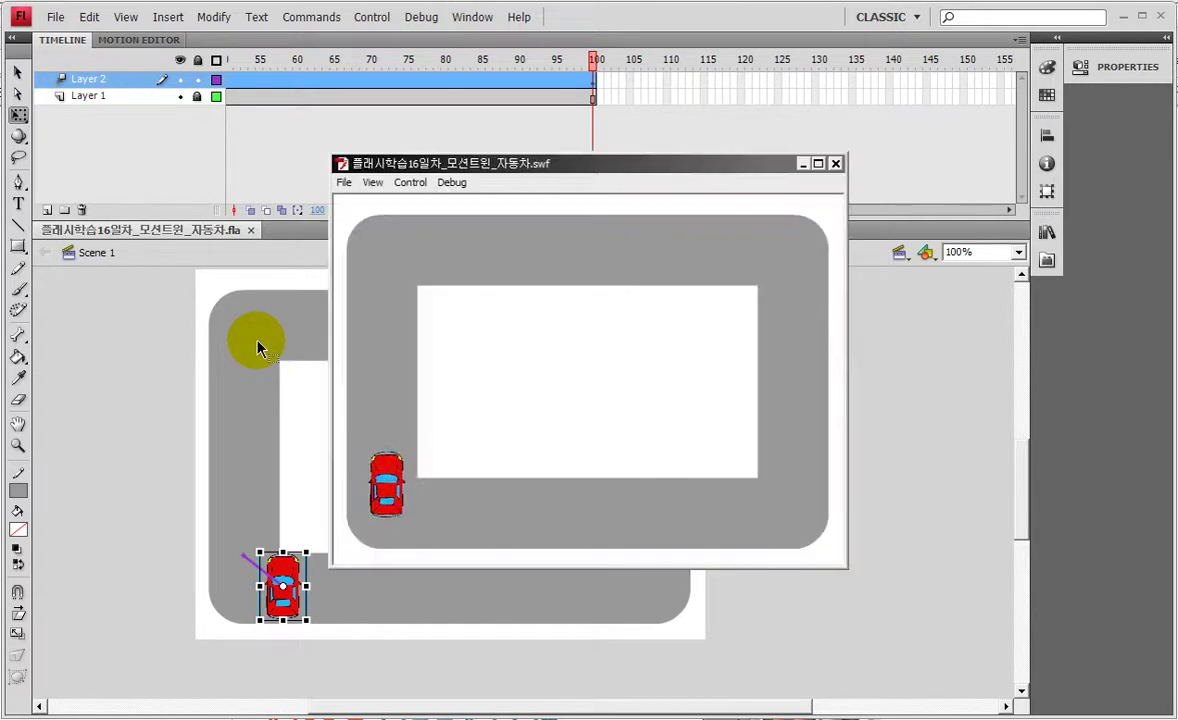
key("F9")
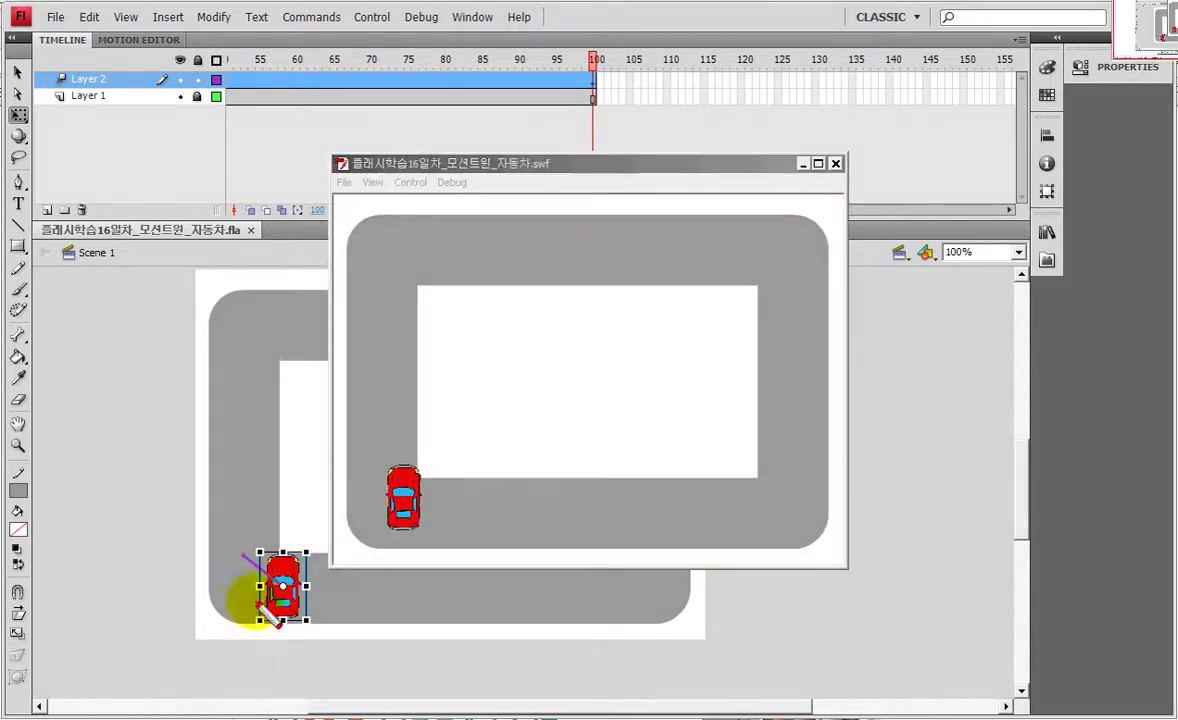
left_click_drag(447, 573, 390, 490)
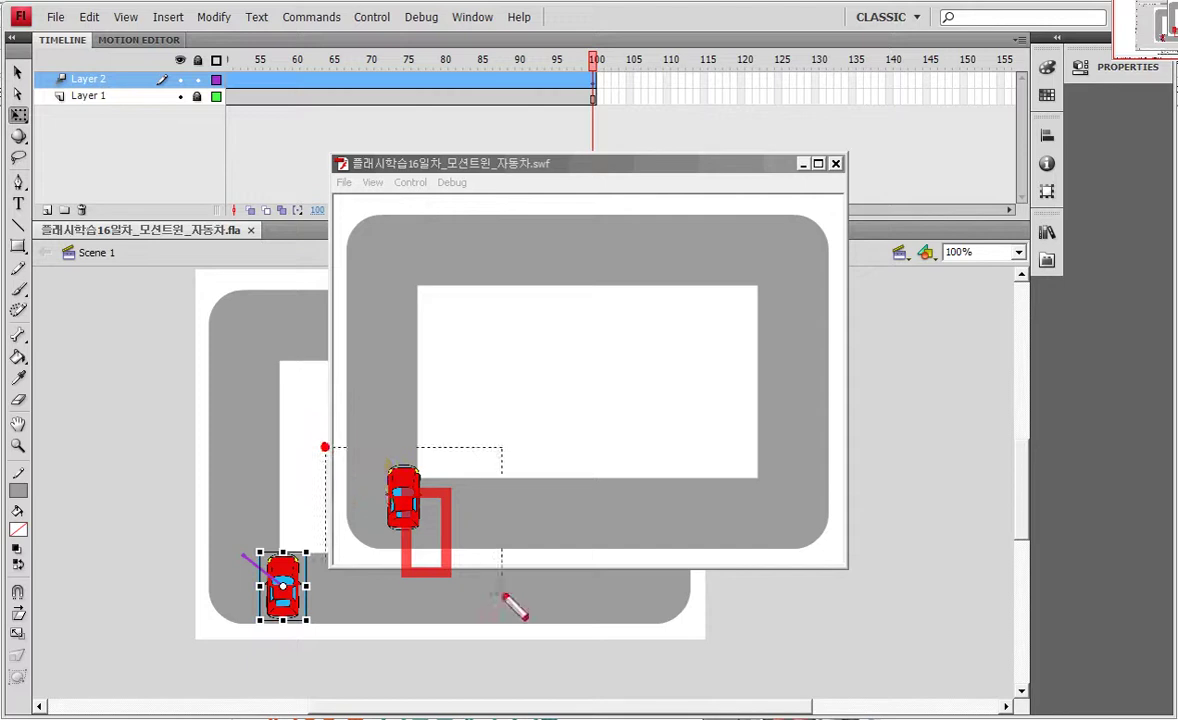
key("F9")
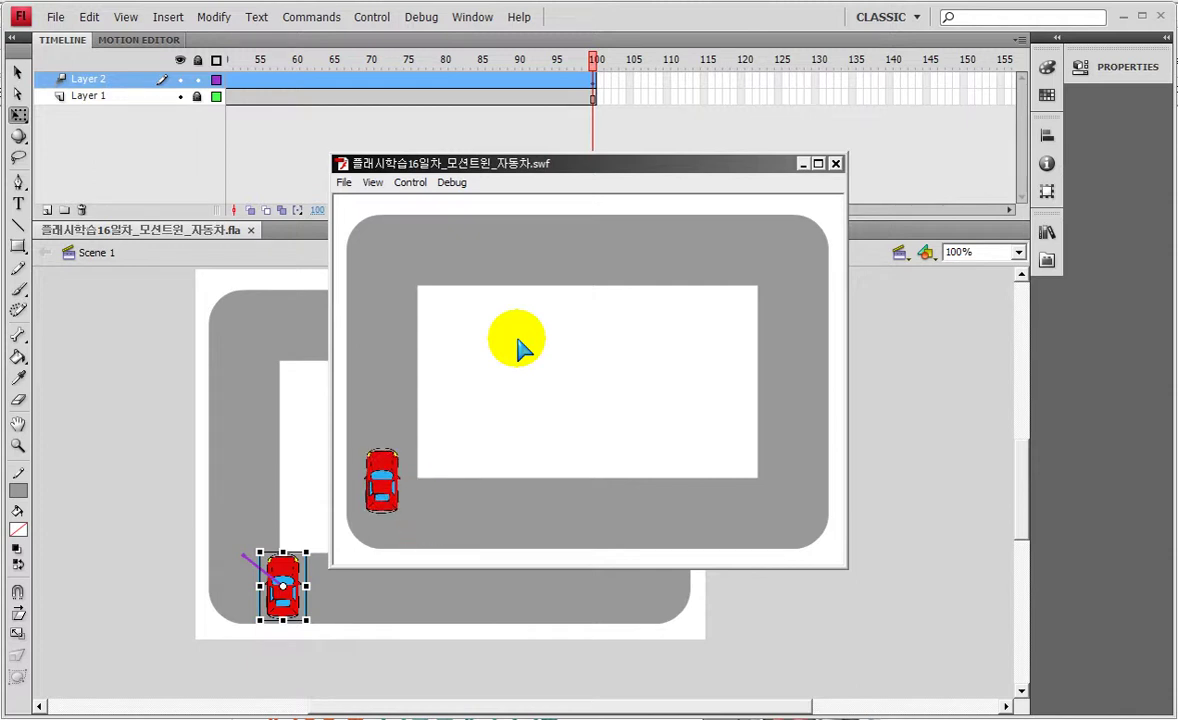
left_click(835, 163)
At frame 20, move the car straight up the left lane to the road's upper-left corner, level with the inner edge.
left_click_drag(493, 210, 442, 210)
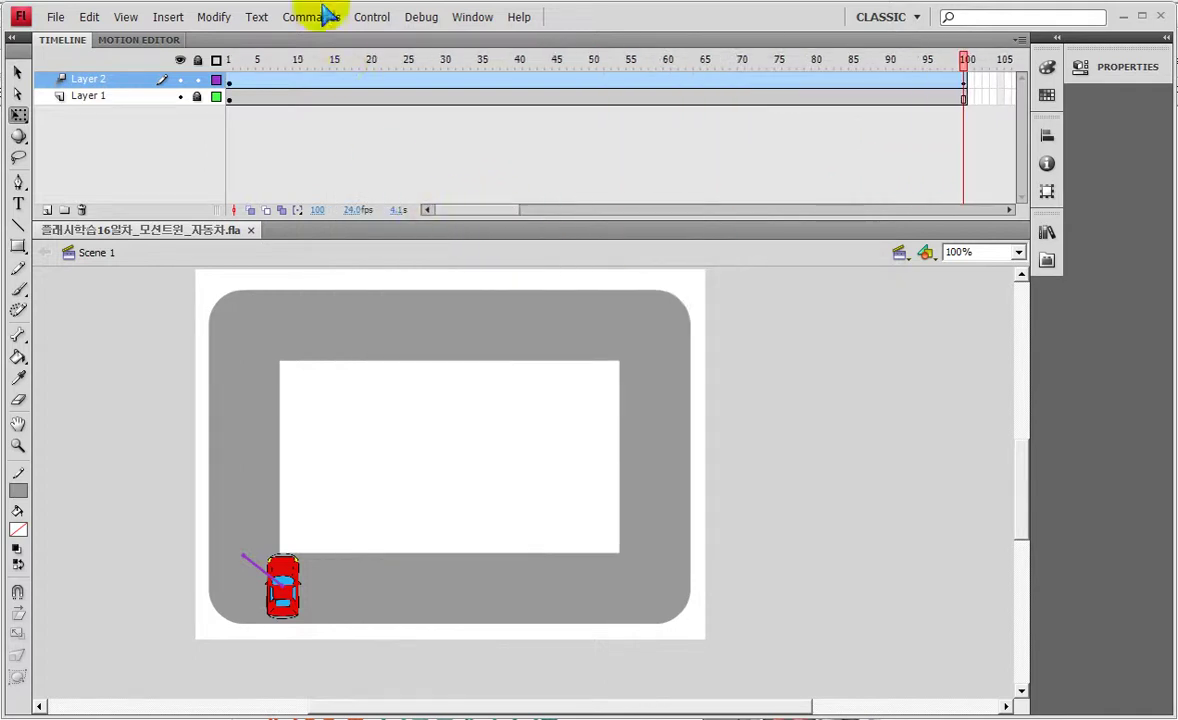
left_click(371, 87)
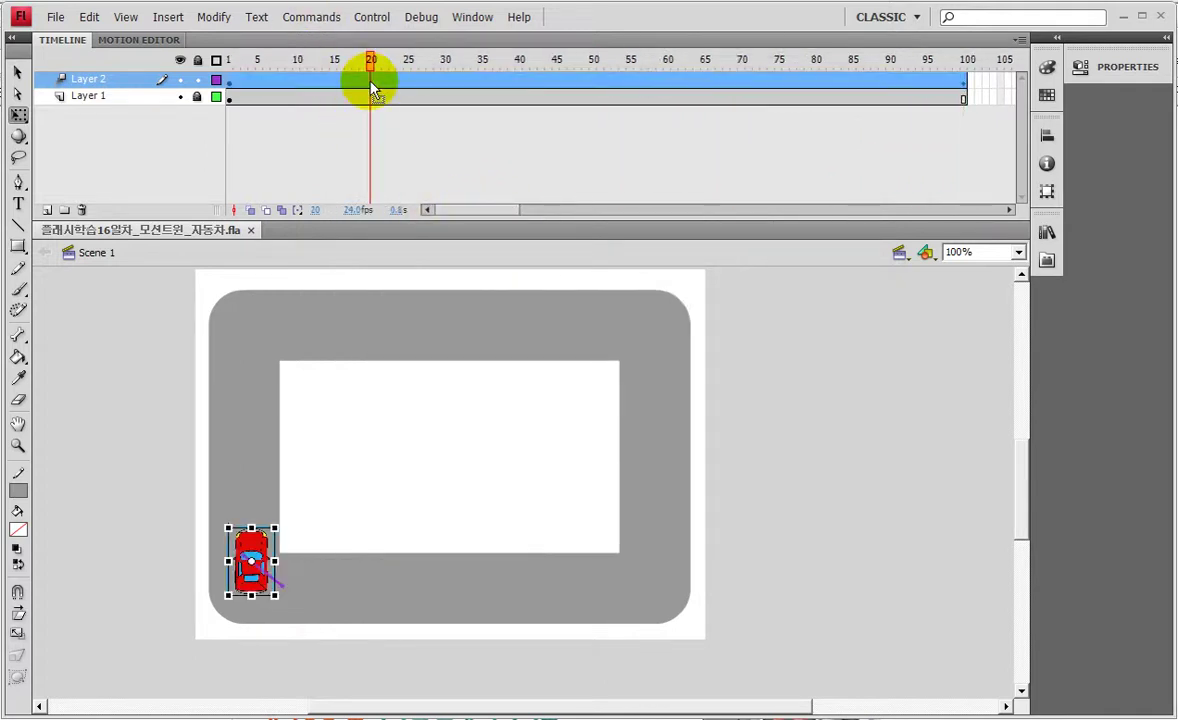
key("shift+Up")
key("shift+Up")
key("shift+Up")
key("shift+Up")
key("shift+Up")
key("shift+Up")
key("shift+Up")
key("shift+Up")
key("shift+Up")
key("shift+Up")
key("shift+Up")
key("shift+Up")
key("shift+Up")
key("shift+Up")
key("shift+Up")
key("shift+Up")
key("shift+Up")
key("shift+Up")
key("shift+Up")
key("shift+Up")
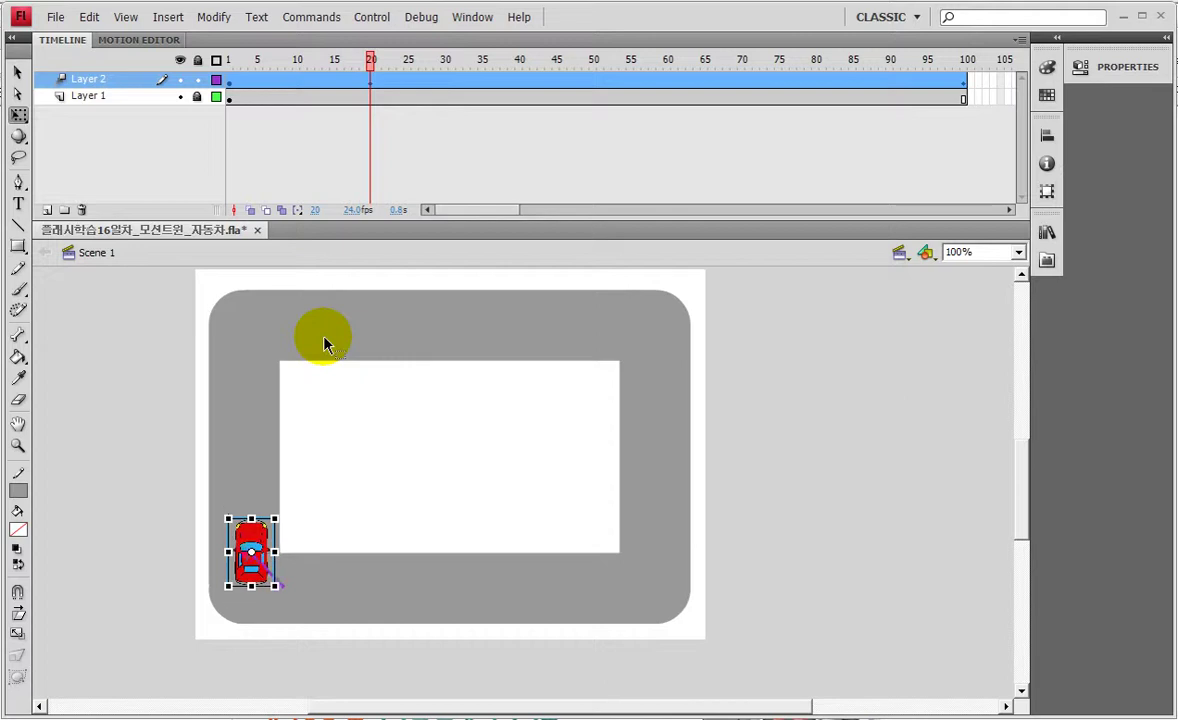
key("shift+Down")
key("shift+Down")
key("shift+Down")
key("shift+Down")
key("shift+Down")
key("shift+Down")
key("shift+Down")
key("shift+Down")
key("shift+Down")
key("shift+Down")
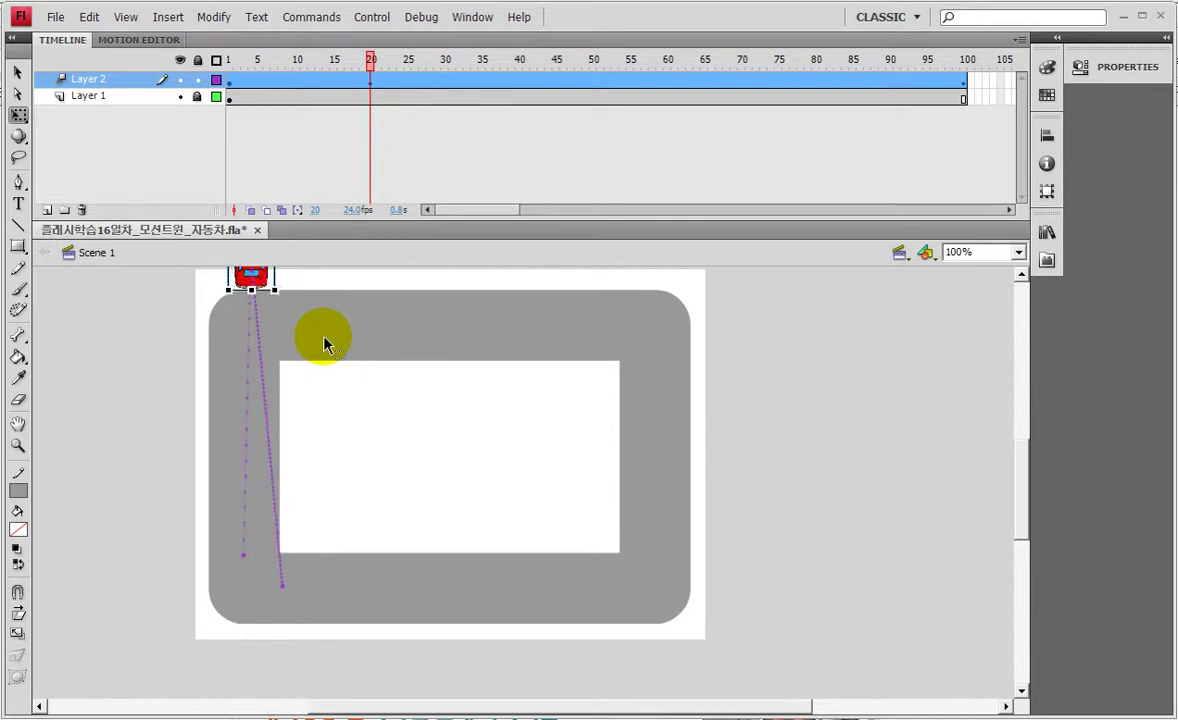
key("shift+Down")
key("shift+Down")
key("shift+Down")
key("shift+Down")
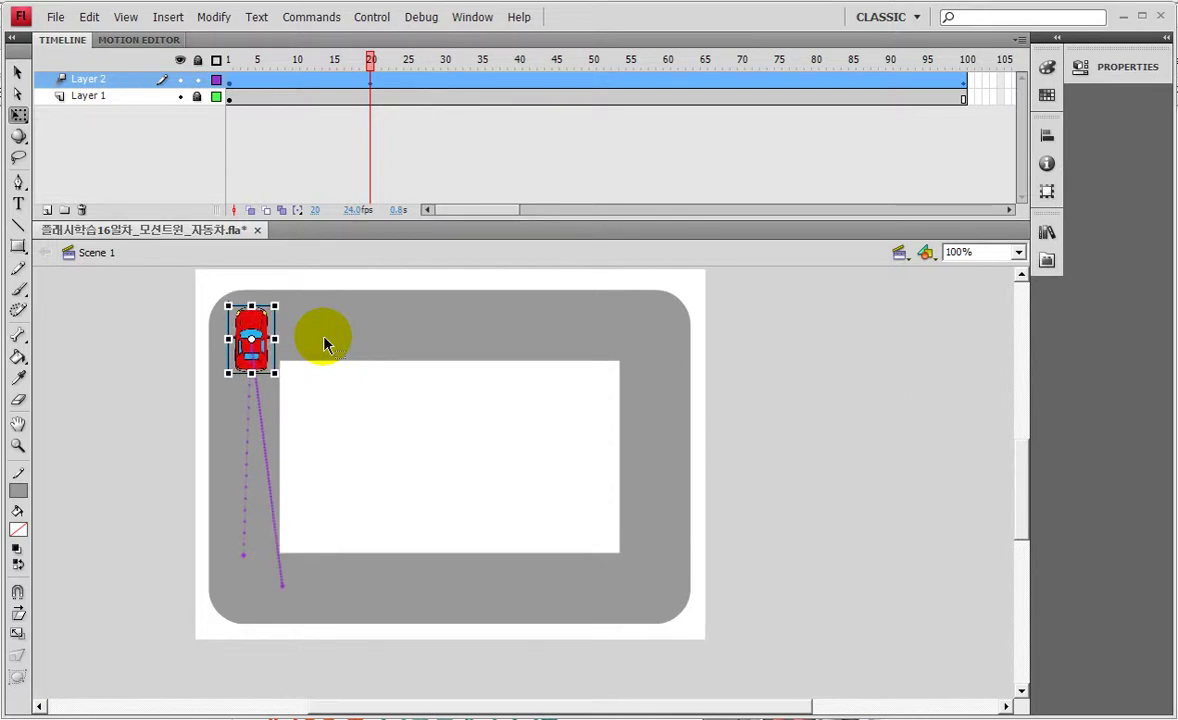
key("Down")
key("Down")
key("Down")
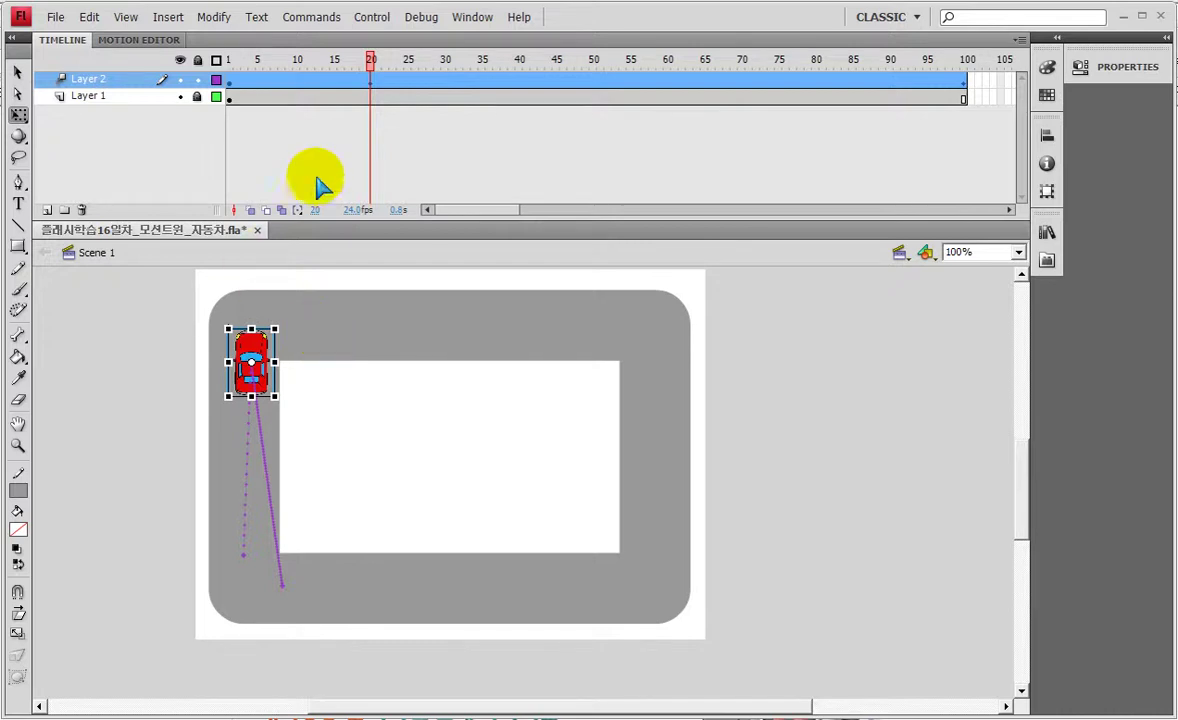
At frame 50, move the car across to the road's upper-right corner, level with its frame 20 position.
left_click(593, 82)
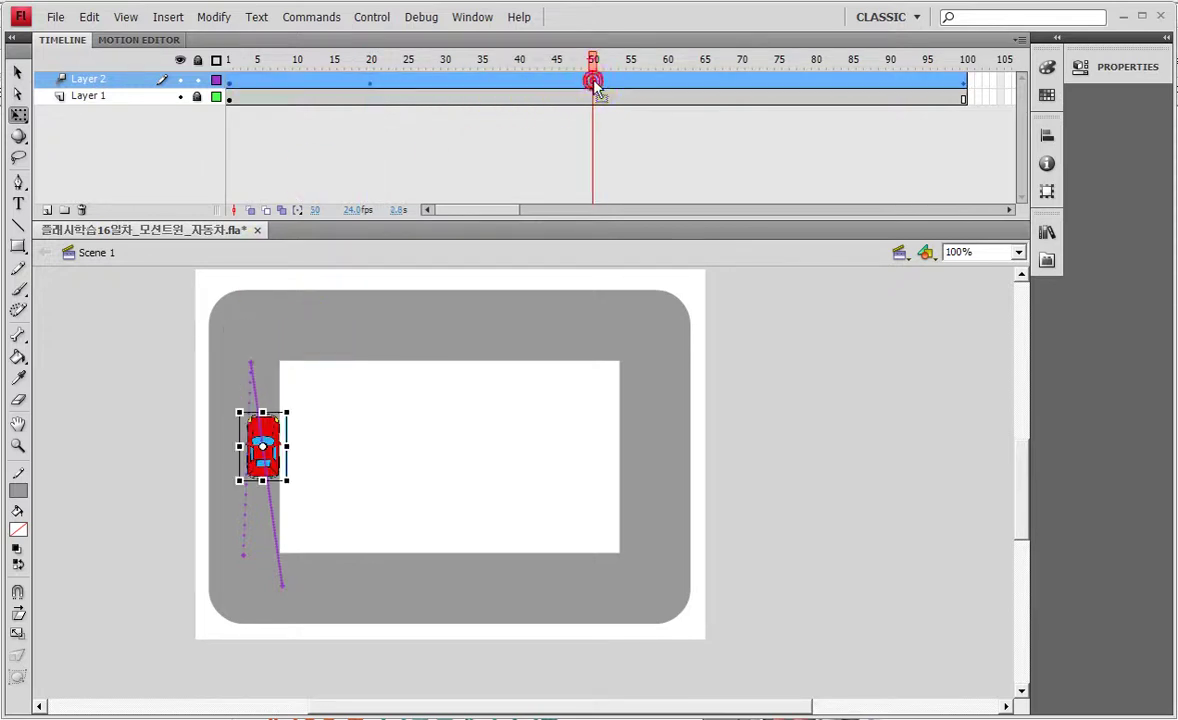
key("shift+Right")
key("shift+Right")
key("shift+Right")
key("shift+Right")
key("shift+Right")
key("shift+Right")
key("shift+Right")
key("shift+Right")
key("shift+Right")
key("shift+Right")
key("shift+Right")
key("shift+Right")
key("shift+Right")
key("shift+Right")
key("shift+Right")
key("shift+Right")
key("shift+Right")
key("shift+Right")
key("shift+Right")
key("shift+Right")
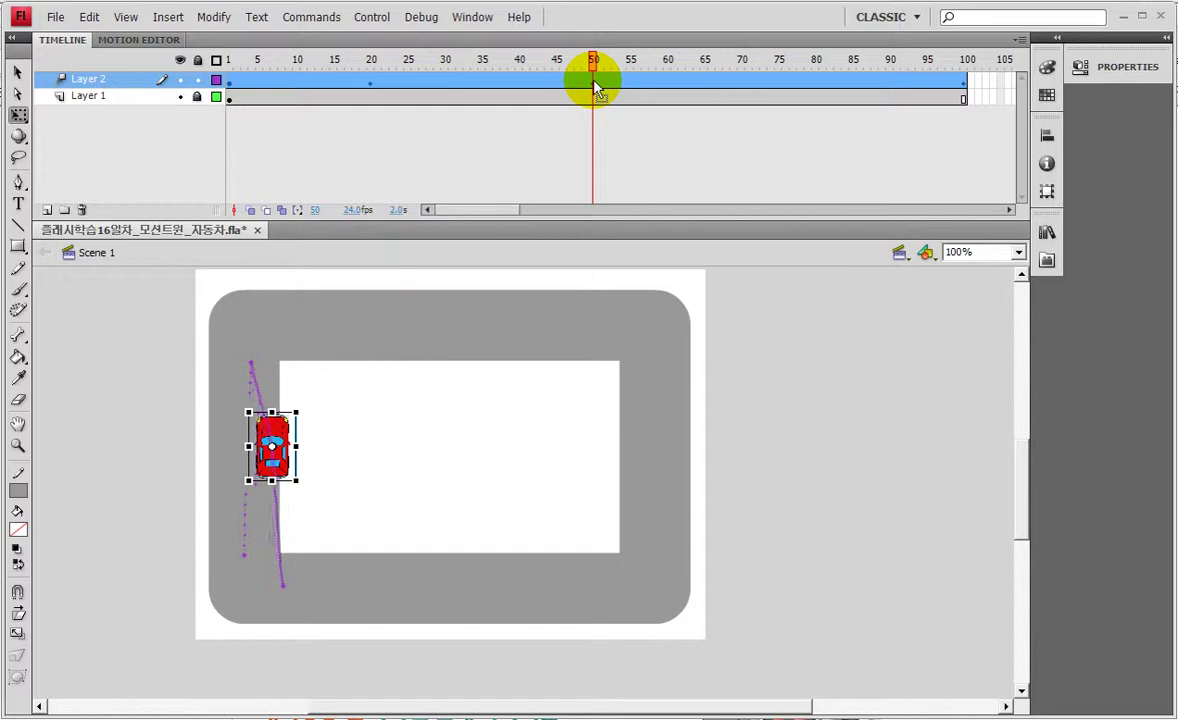
key("shift+Right")
key("shift+Right")
key("shift+Up")
key("shift+Up")
key("shift+Up")
key("shift+Up")
key("shift+Up")
key("shift+Up")
key("shift+Up")
key("shift+Up")
key("shift+Up")
key("shift+Up")
key("shift+Up")
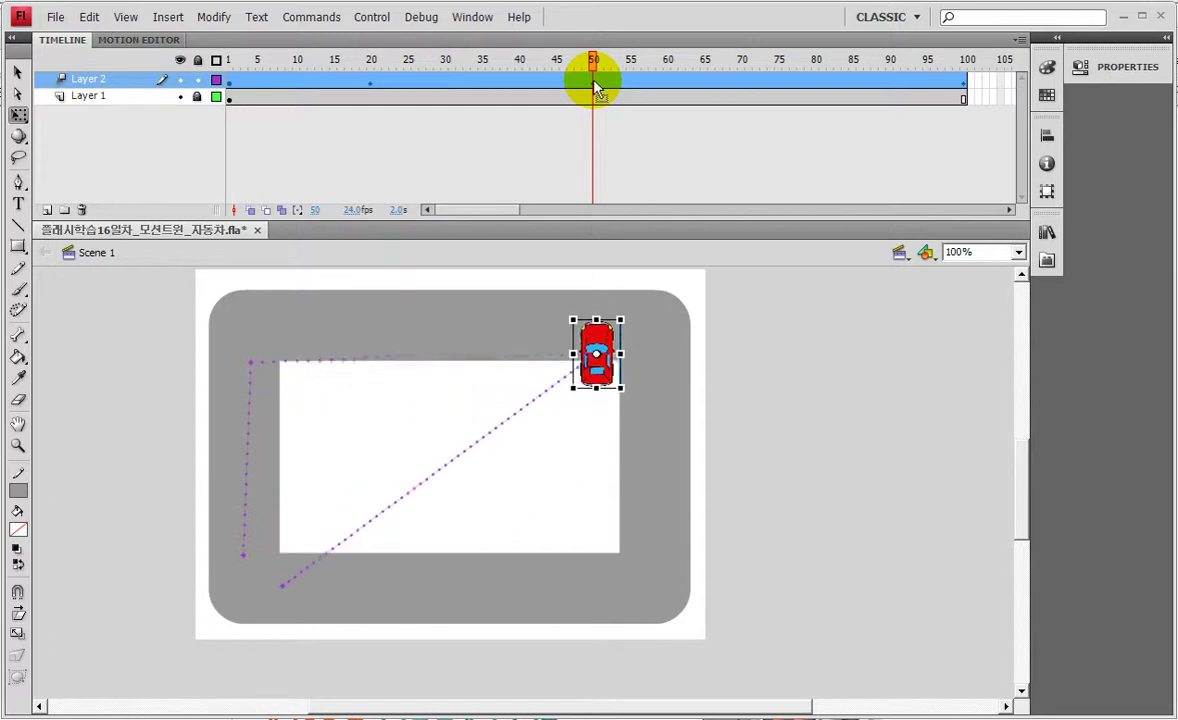
key("shift+Right")
key("shift+Right")
key("shift+Right")
key("shift+Right")
key("shift+Right")
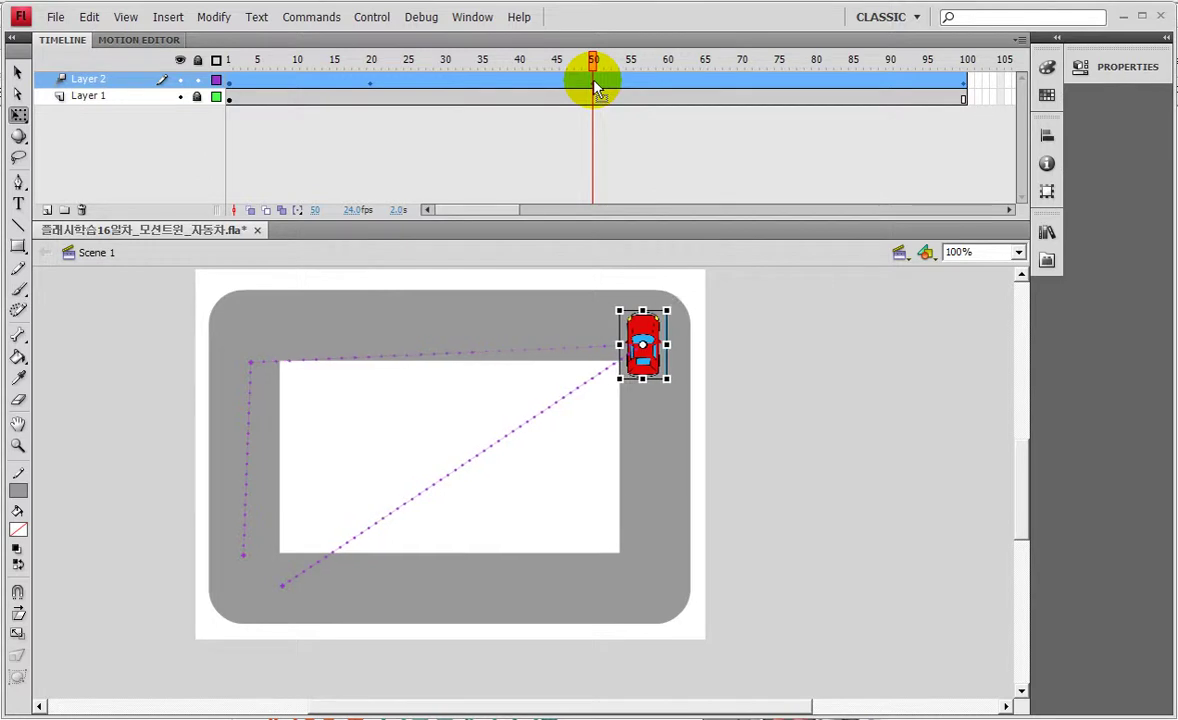
key("shift+Down")
key("shift+Down")
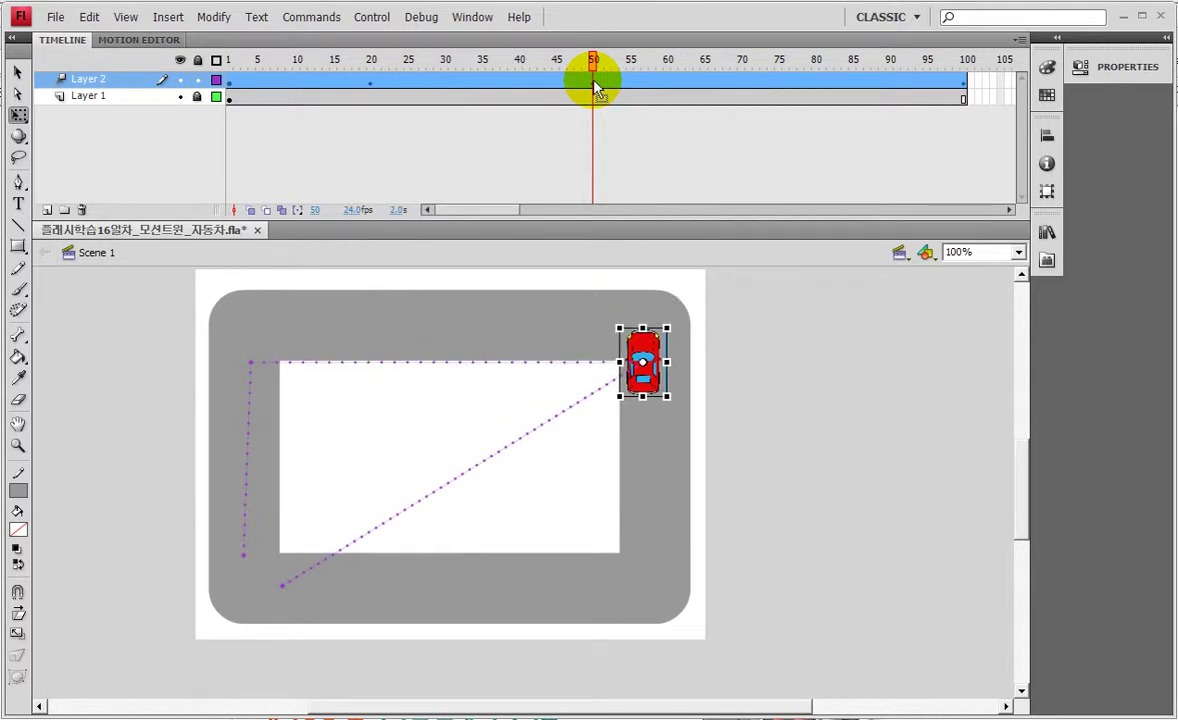
key("shift+Right")
key("shift+Right")
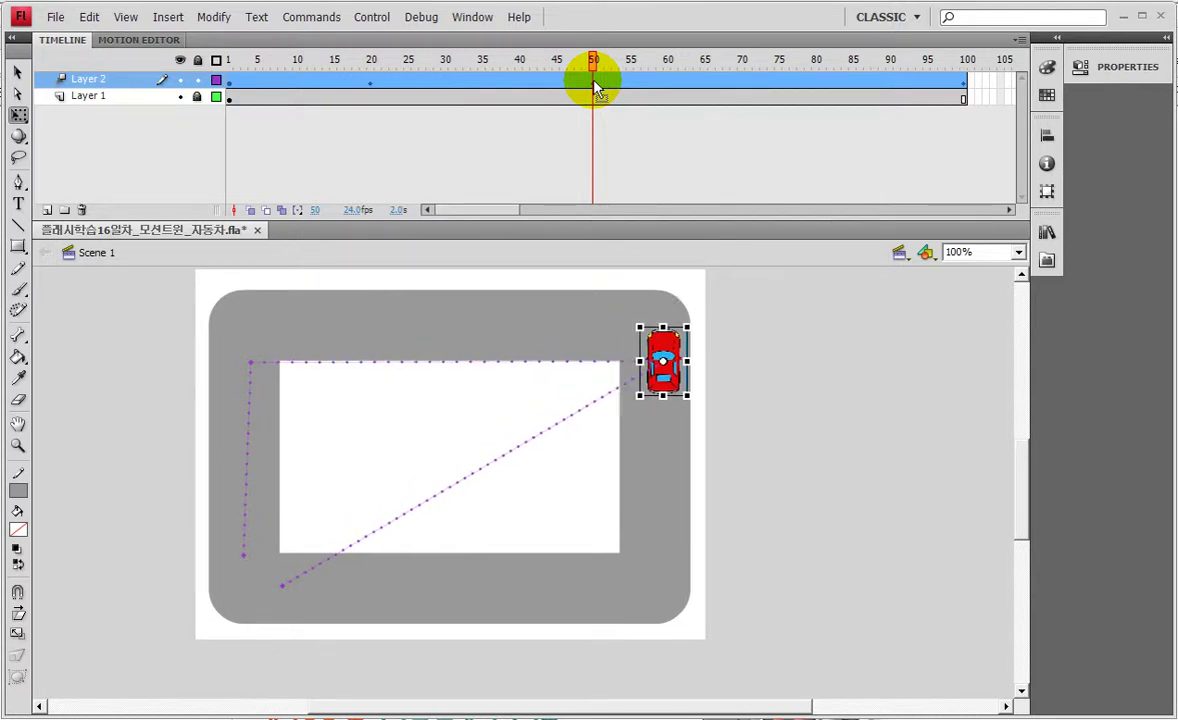
key("Left")
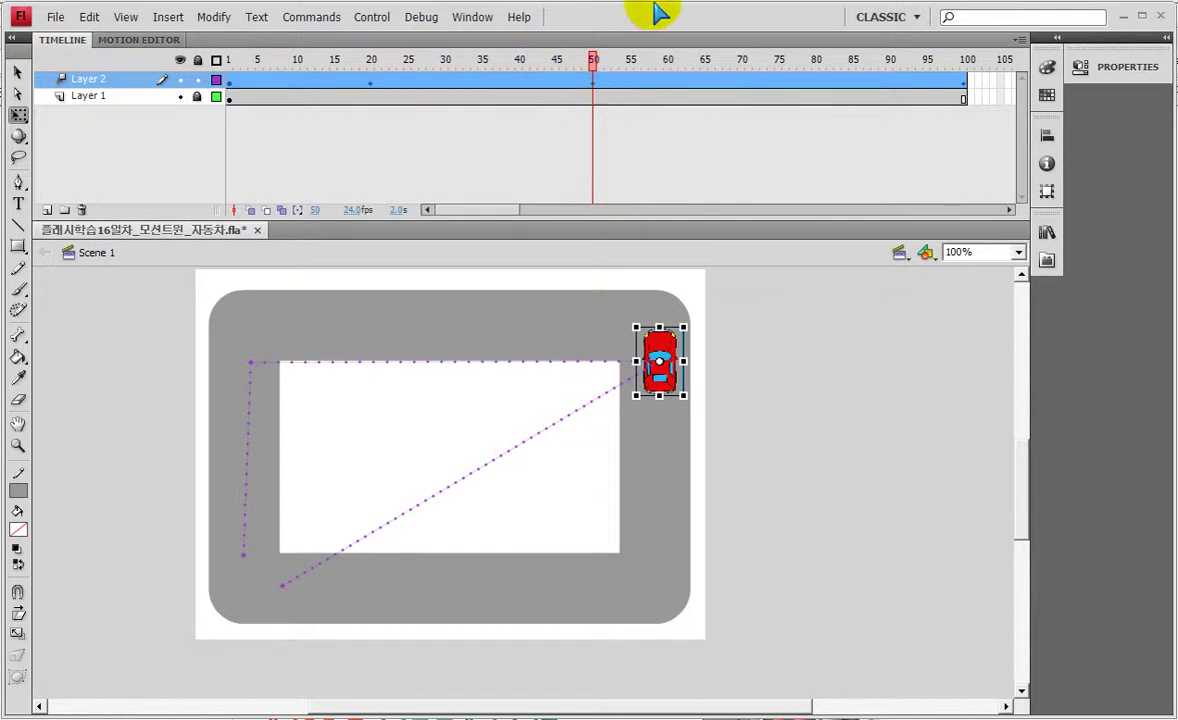
At frame 70, move the car to the road's lower-right corner, directly below its frame 50 position and level with the end position.
left_click(743, 81)
right_click(930, 82)
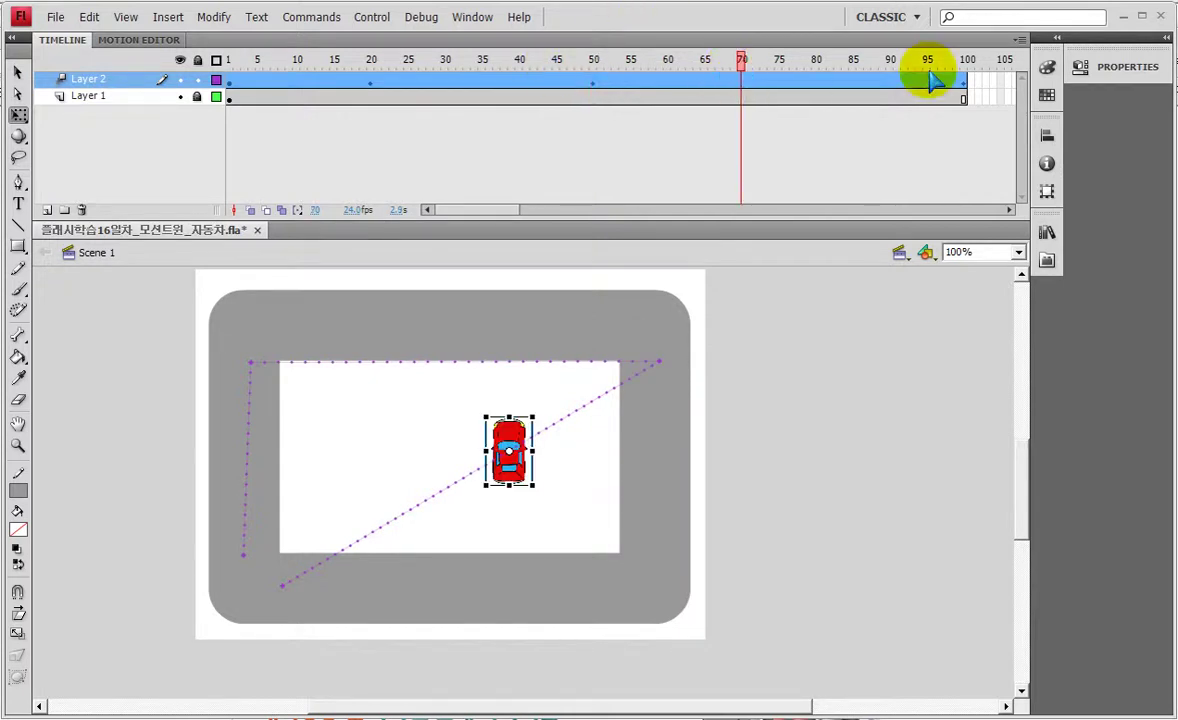
key("shift+Down")
key("shift+Down")
key("shift+Down")
key("shift+Down")
key("shift+Down")
key("shift+Down")
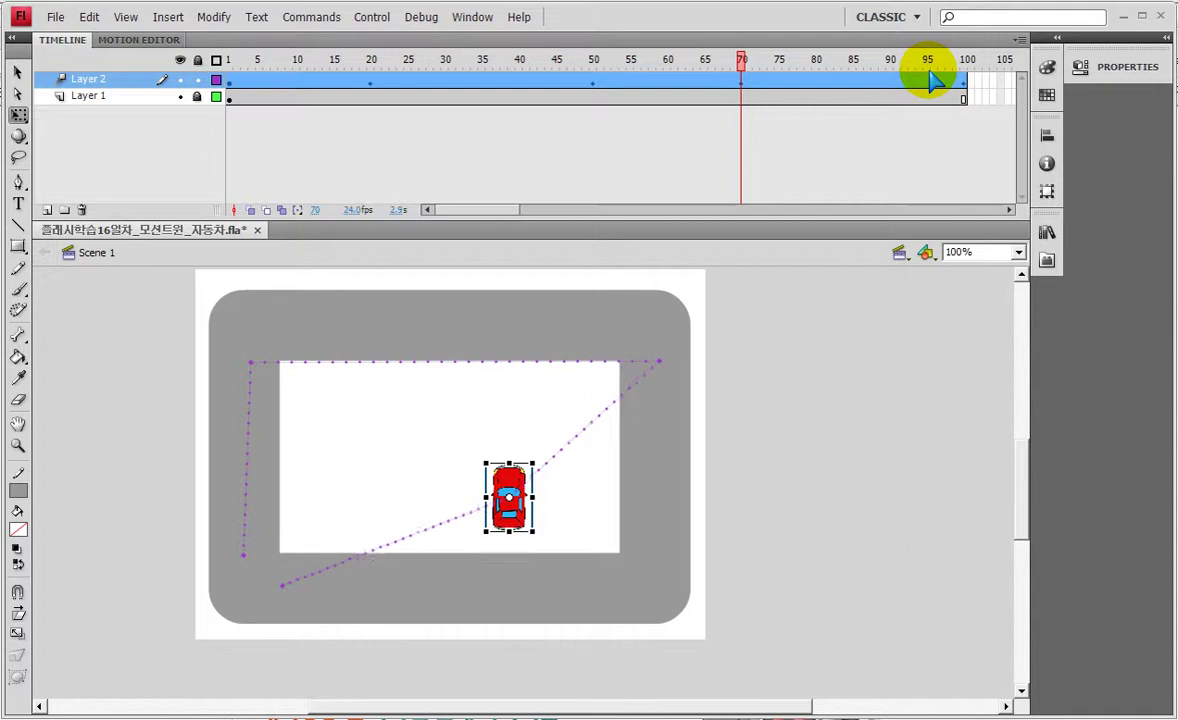
key("shift+Right")
key("shift+Right")
key("shift+Right")
key("shift+Right")
key("shift+Right")
key("shift+Right")
key("shift+Right")
key("shift+Right")
key("shift+Right")
key("shift+Right")
key("shift+Right")
key("shift+Right")
key("shift+Right")
key("shift+Right")
key("shift+Right")
key("shift+Right")
key("shift+Right")
key("shift+Right")
key("shift+Left")
key("shift+Left")
key("shift+Left")
key("shift+Left")
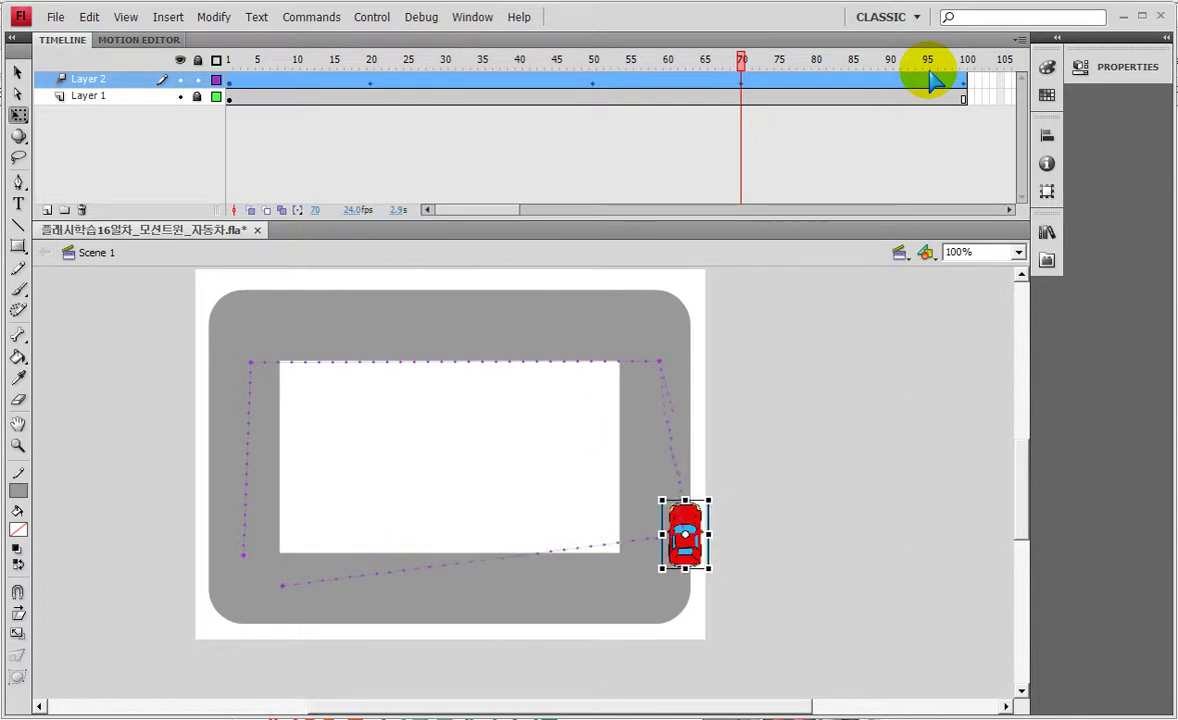
key("shift+Down")
key("shift+Down")
key("shift+Down")
key("shift+Down")
key("shift+Down")
key("Up")
key("Up")
key("Up")
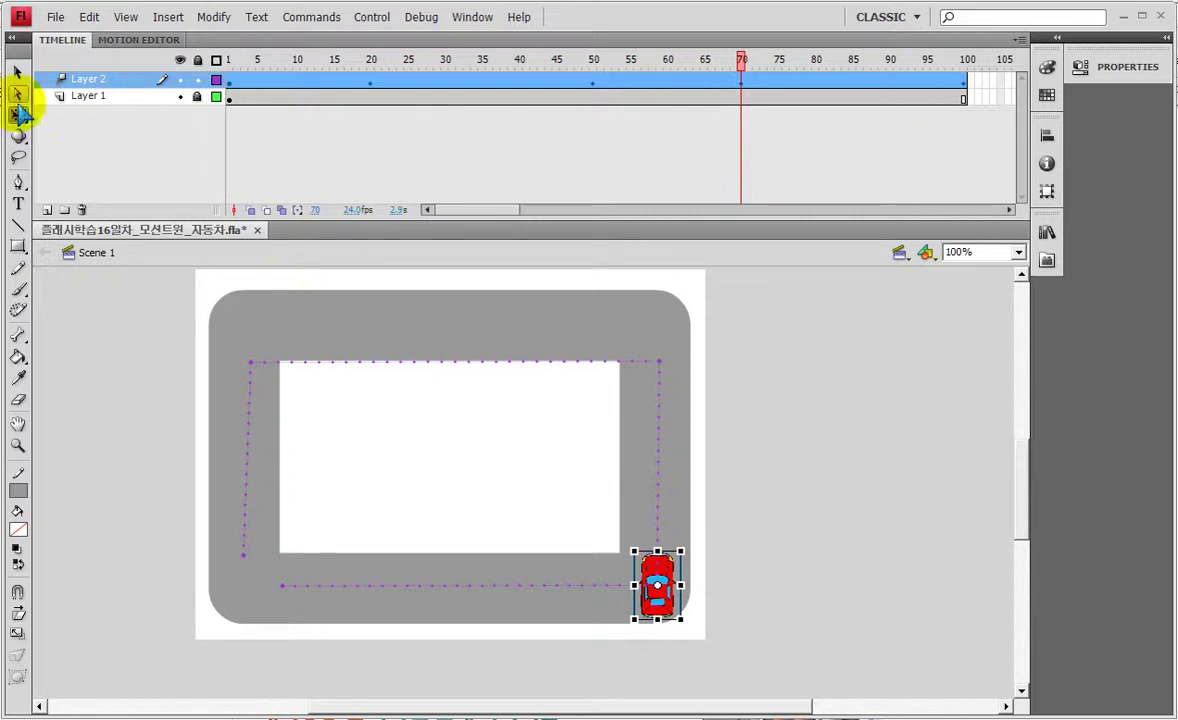
At frame 20, raise the car so its center sits in the middle of the top lane.
left_click(371, 82)
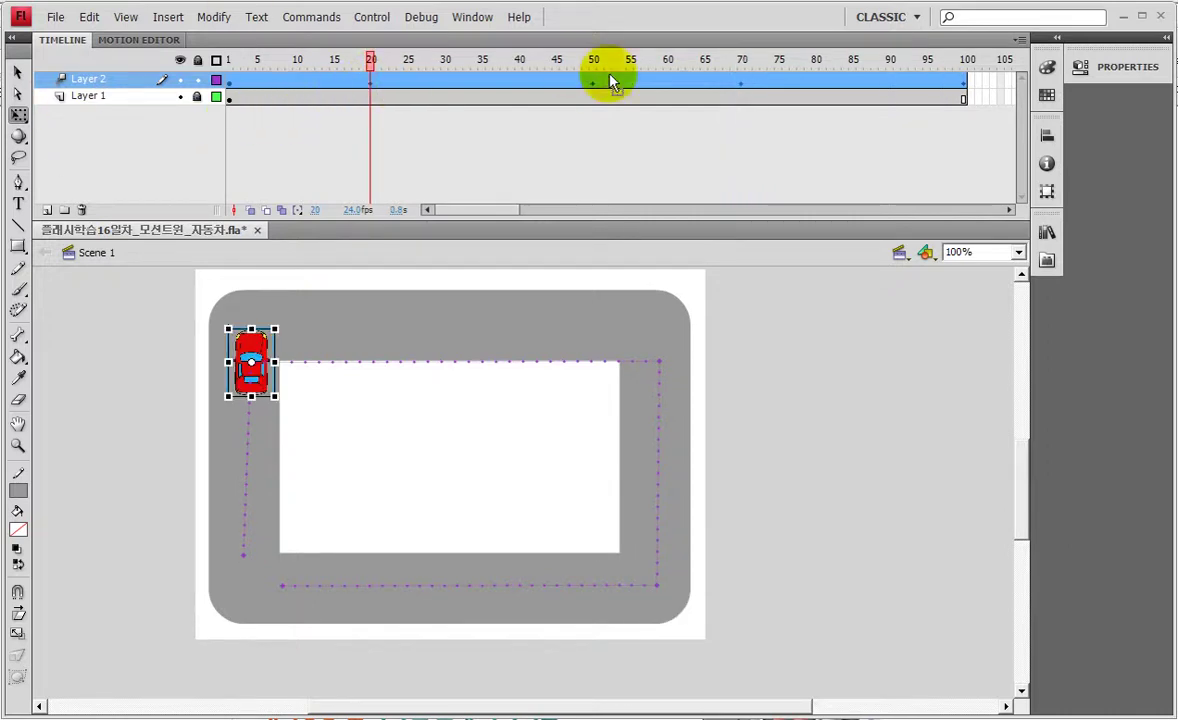
key("shift+Up")
key("shift+Up")
key("shift+Up")
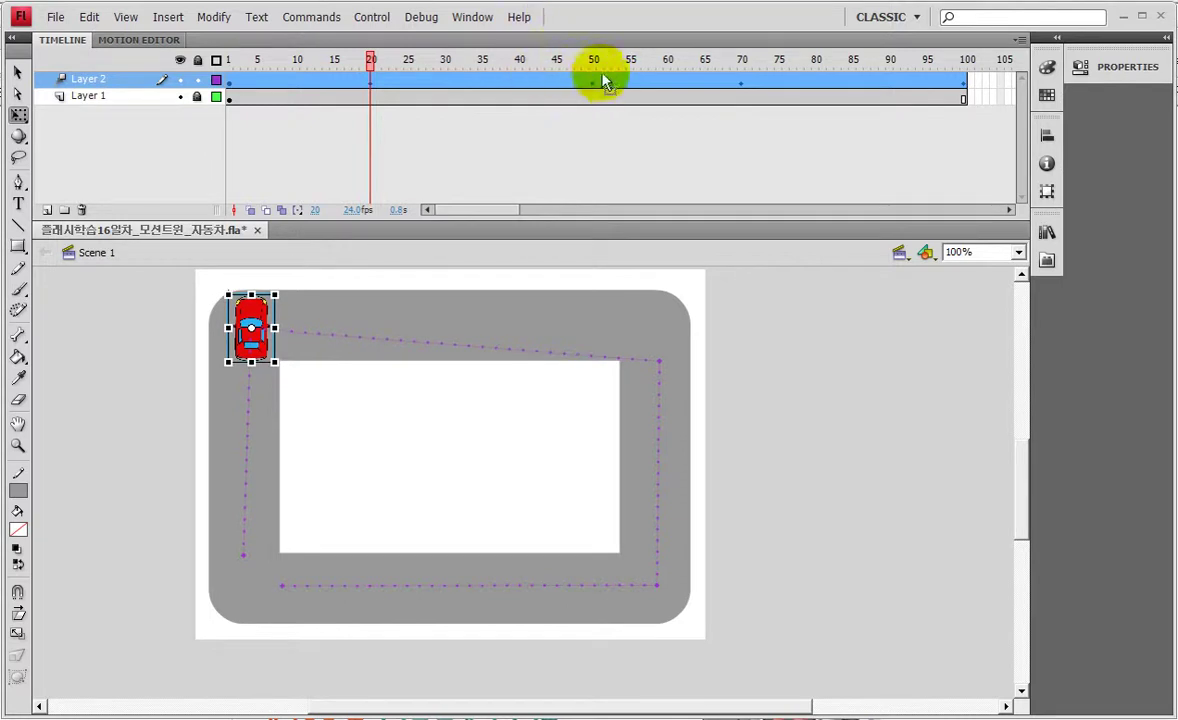
Raise the car at frame 50 level with its frame 20 position, and align the frame 20 and frame 1 positions vertically in the left lane.
left_click(594, 84)
left_click(928, 96)
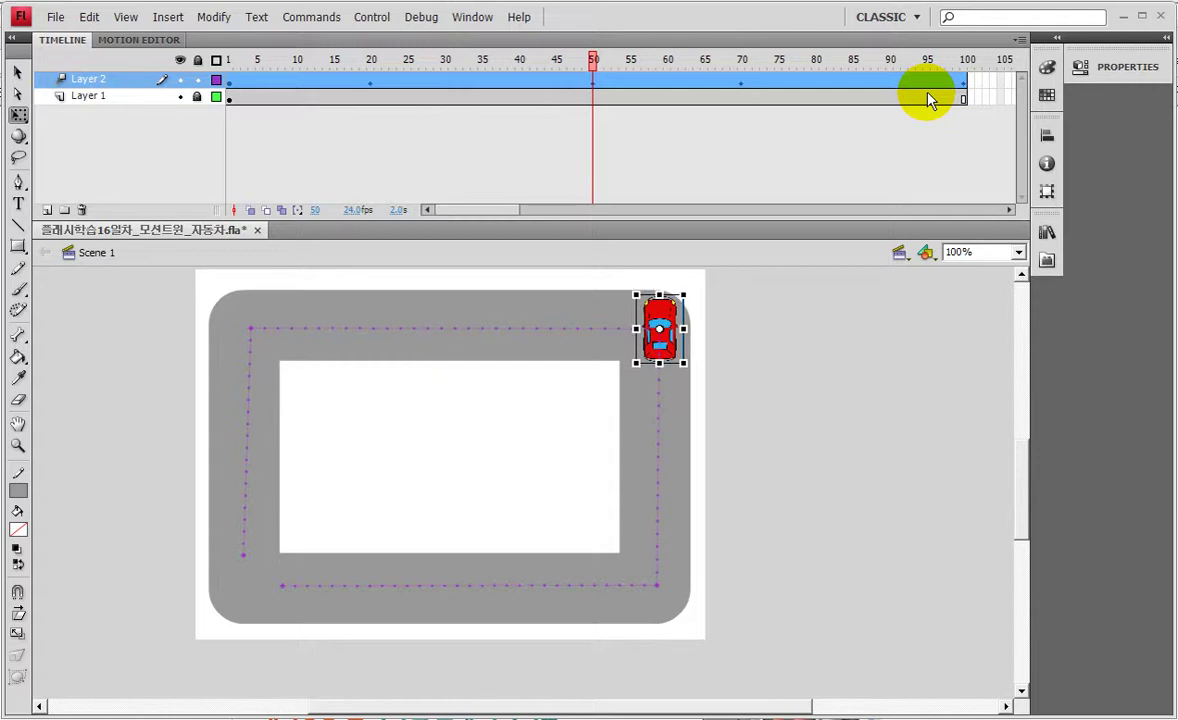
left_click(371, 84)
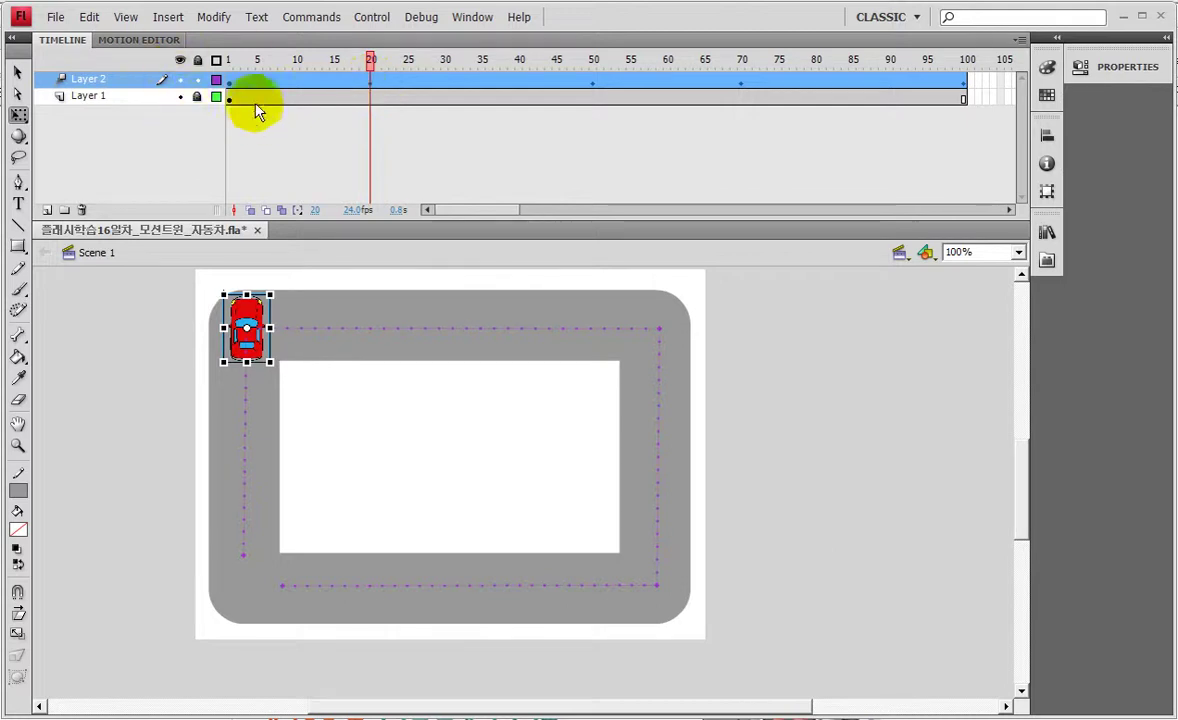
left_click(231, 86)
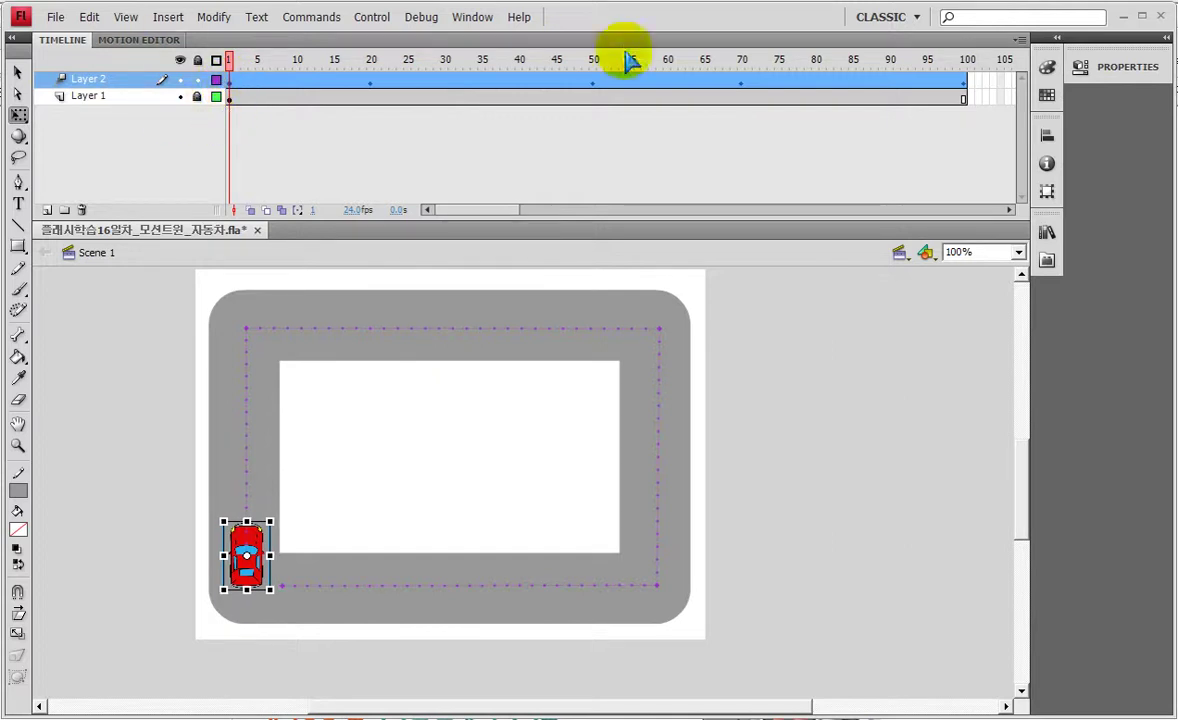
At frame 50, shift the car slightly left so it sits directly above its frame 70 position.
left_click(742, 88)
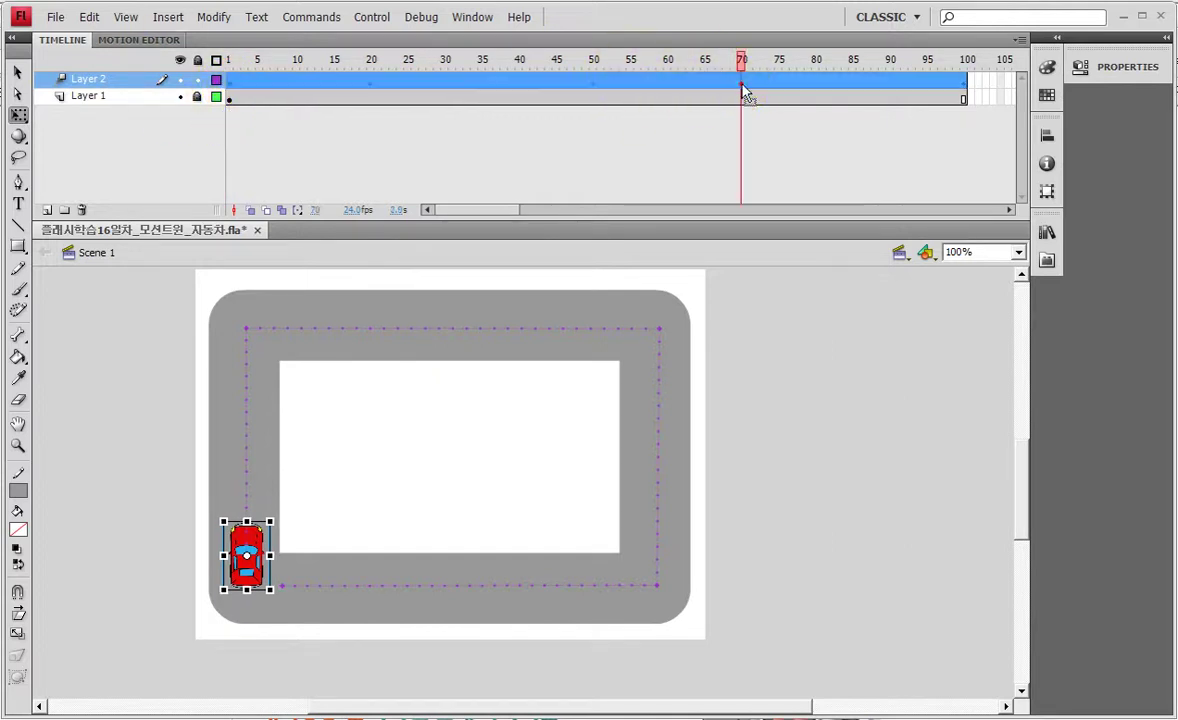
left_click(592, 84)
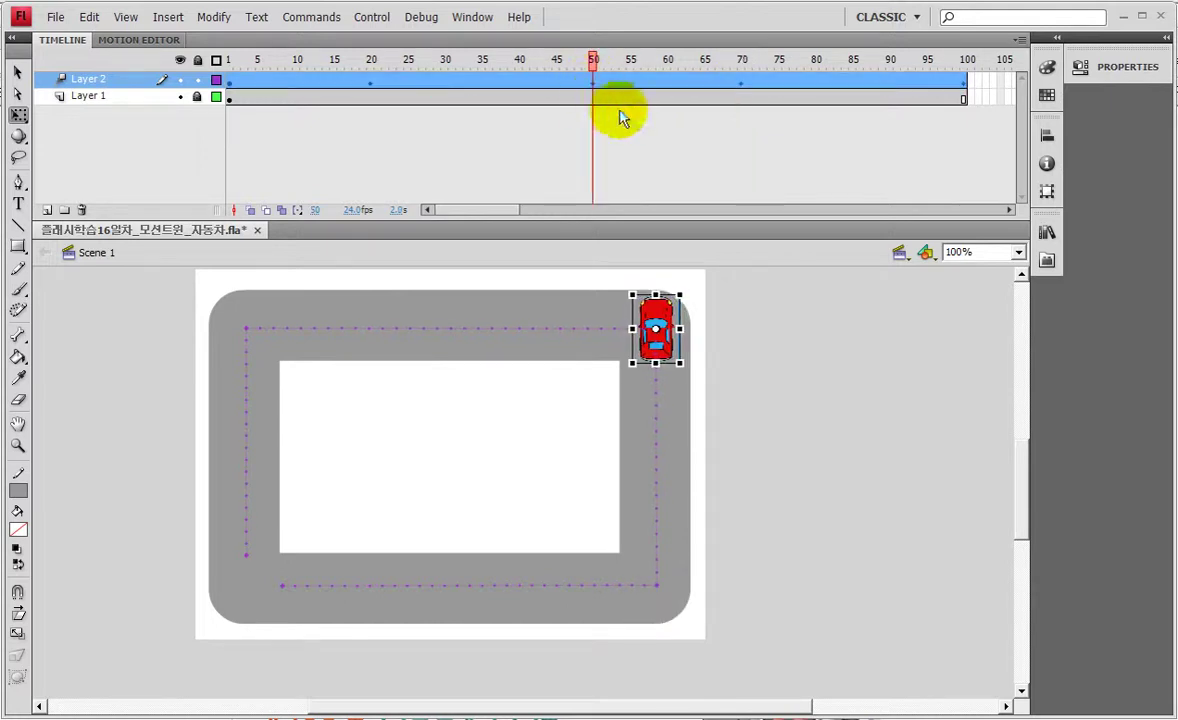
left_click(742, 86)
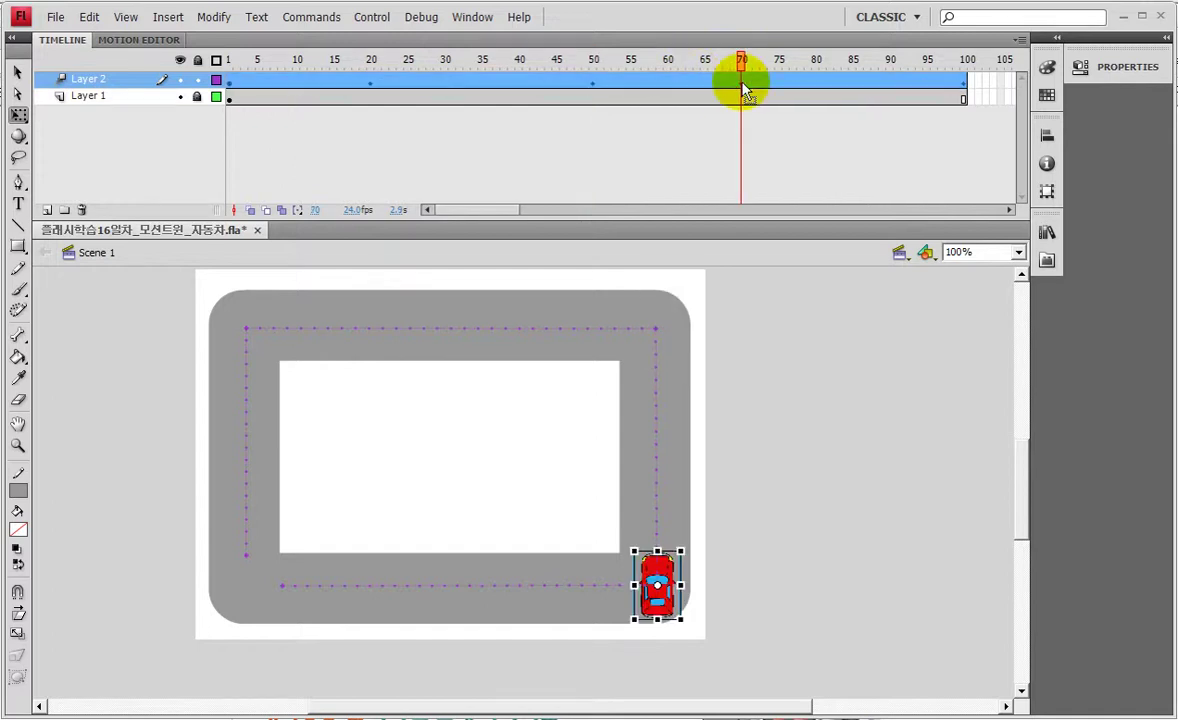
At frame 100, move the car slightly down and left toward the road's lower-left corner, and test the movie.
left_click(964, 84)
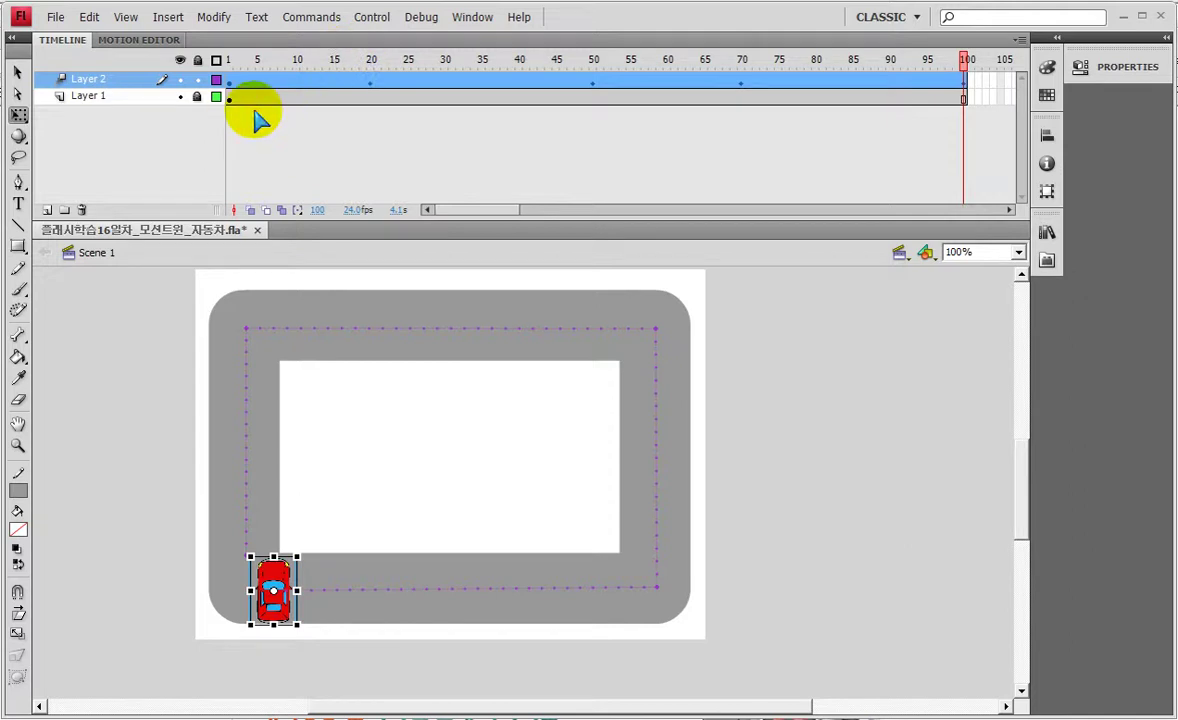
key("ctrl+Return")
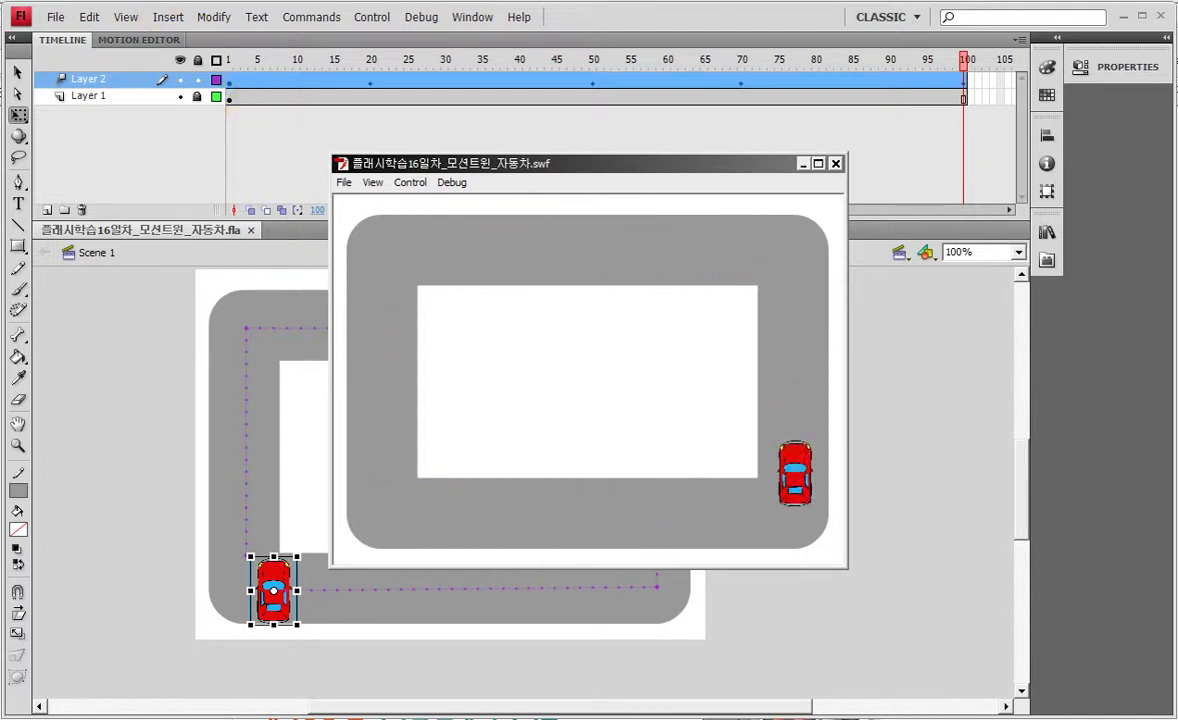
left_click(835, 163)
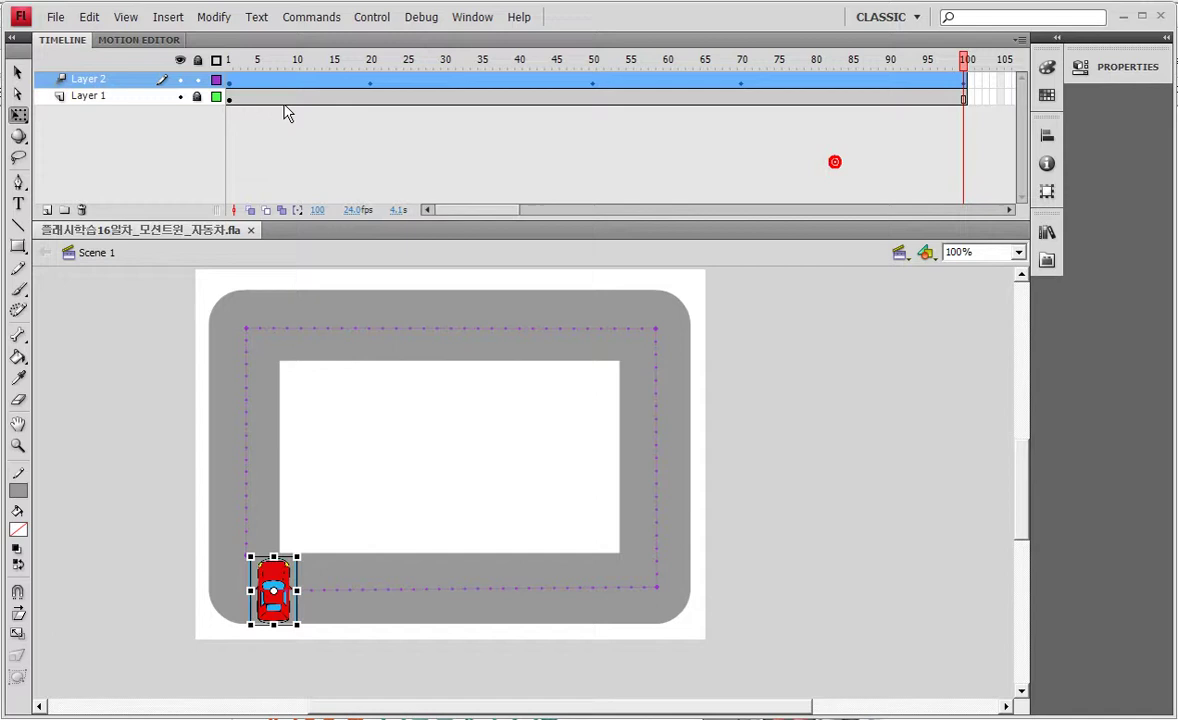
Try orienting the car's motion tween to its path from frame 1, and test the movie.
left_click(231, 80)
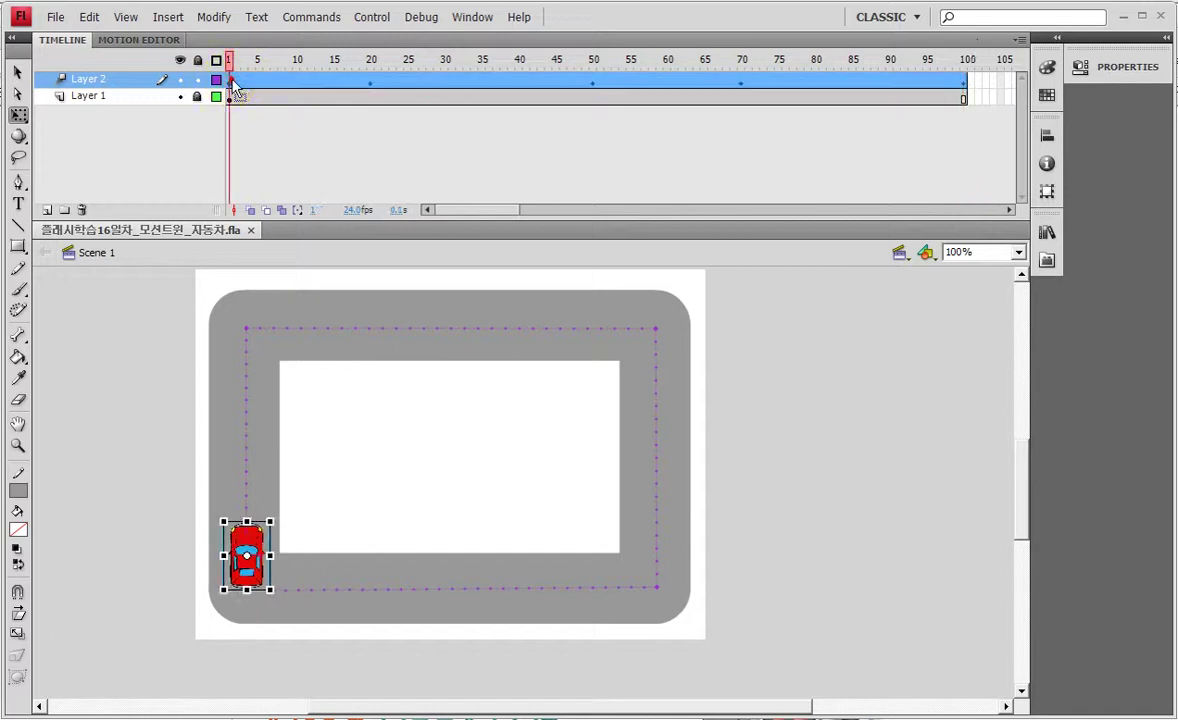
left_click(1166, 55)
left_click(986, 245)
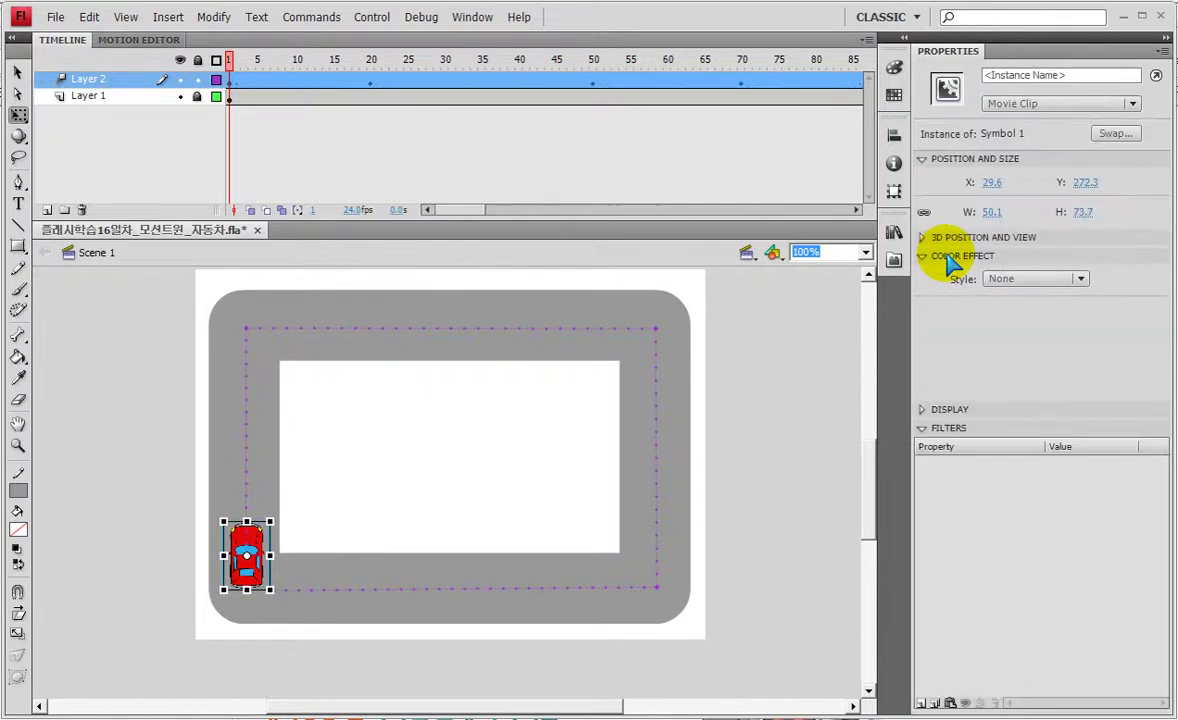
key("ctrl+Return")
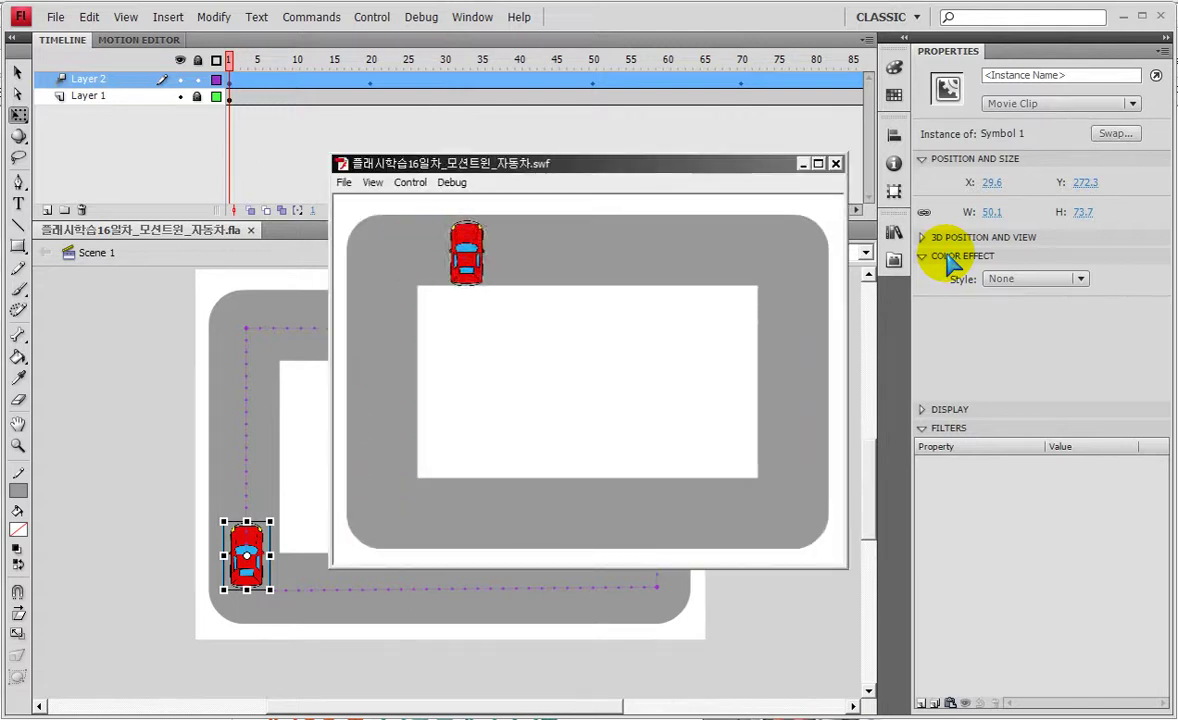
left_click(835, 163)
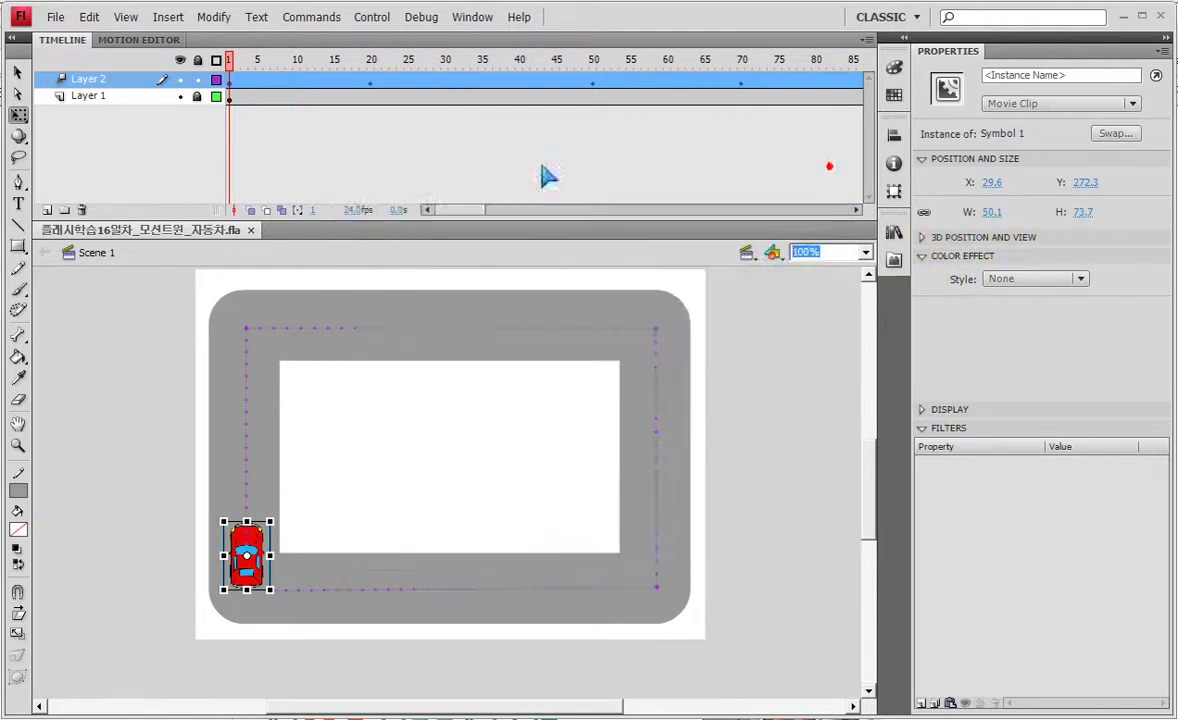
Enable Orient to path on the car's motion tween and test the movie.
left_click(238, 80)
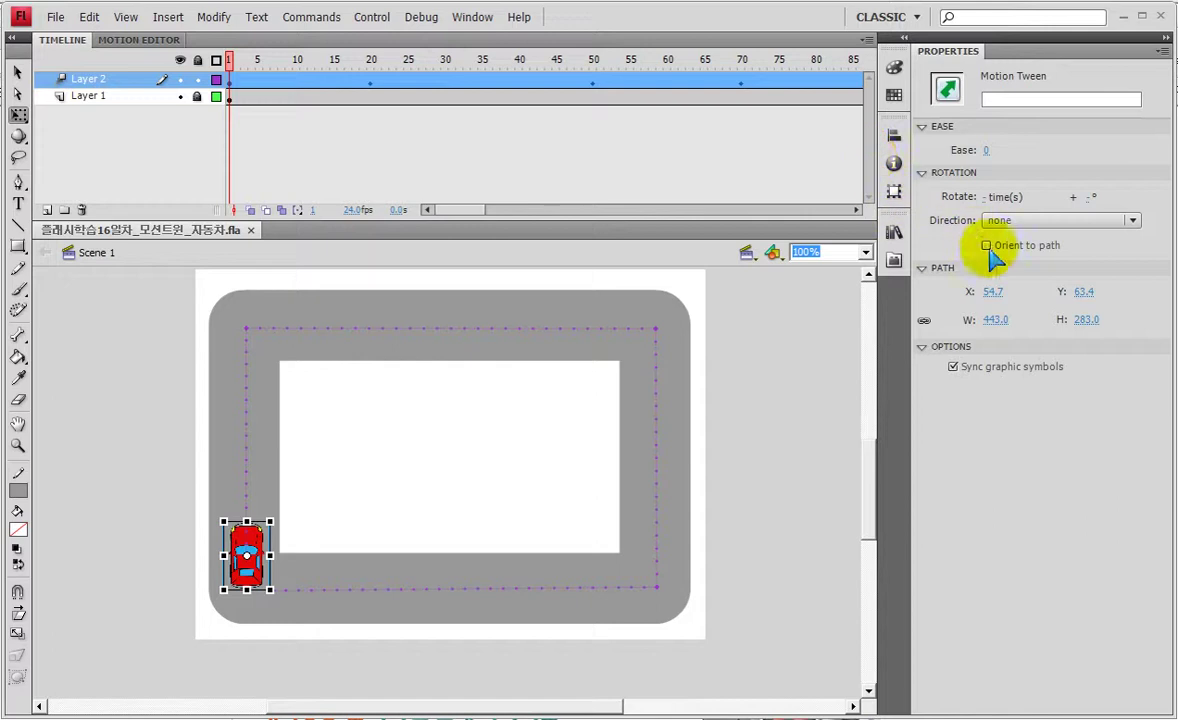
key("ctrl+Return")
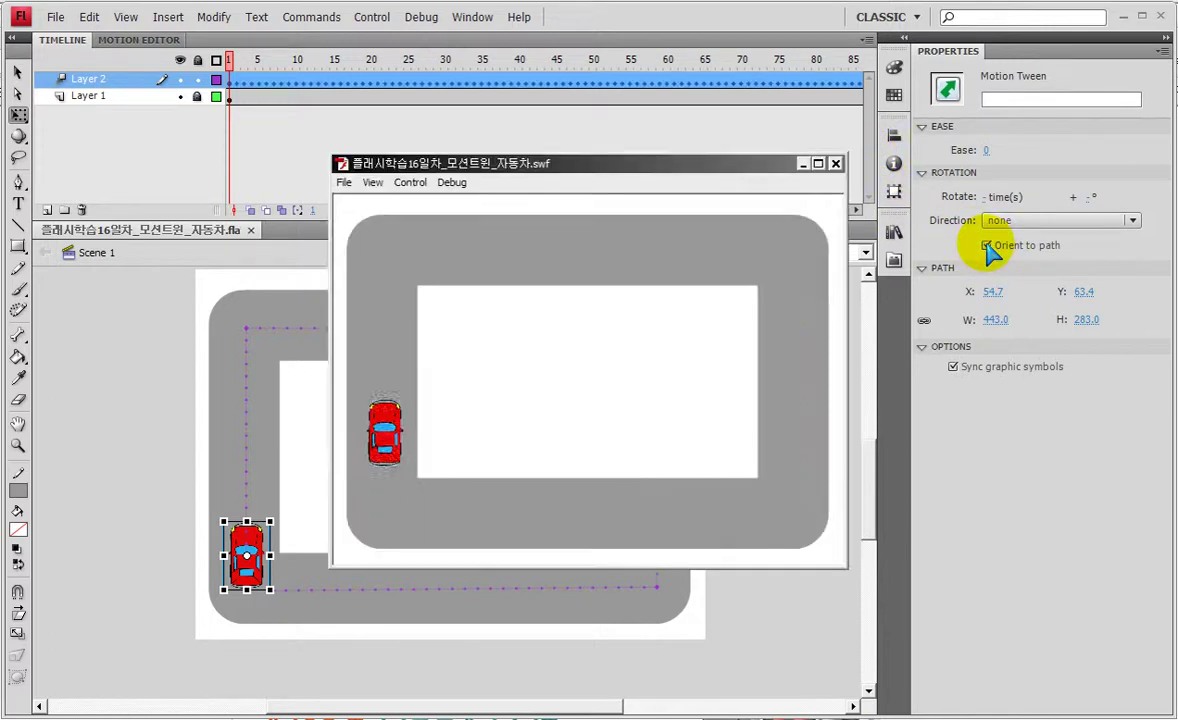